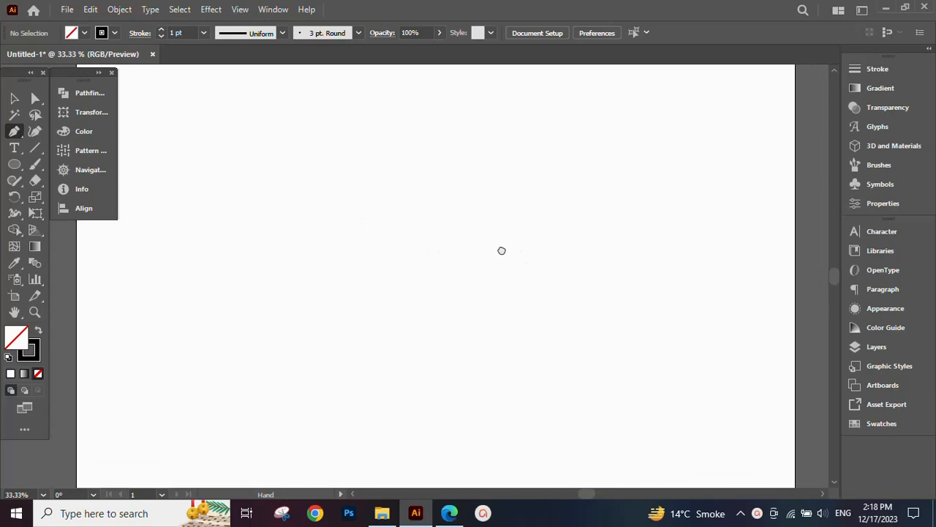
Step: Draw an open shopping-cart outline with the Pen tool: diagonal handle, vertical back, horizontal base, slanted front and horizontal top edge
click(327, 180)
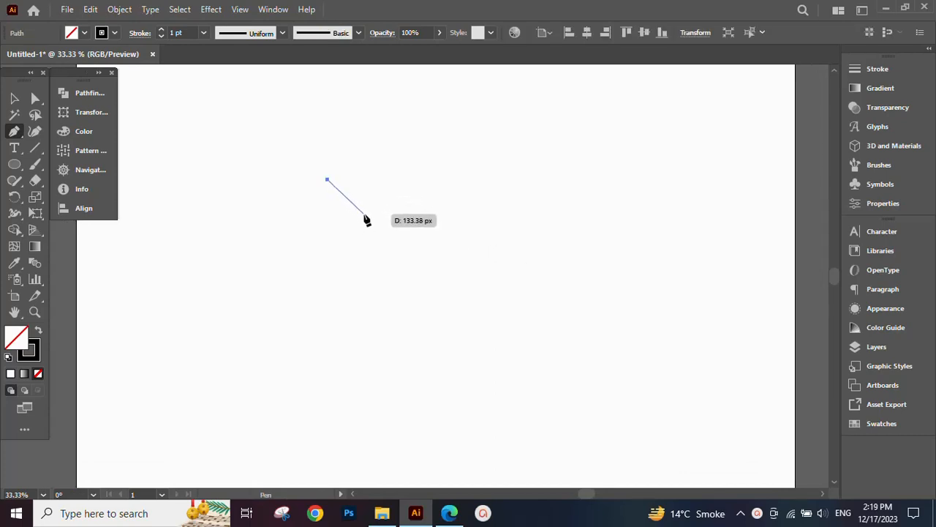
click(365, 214)
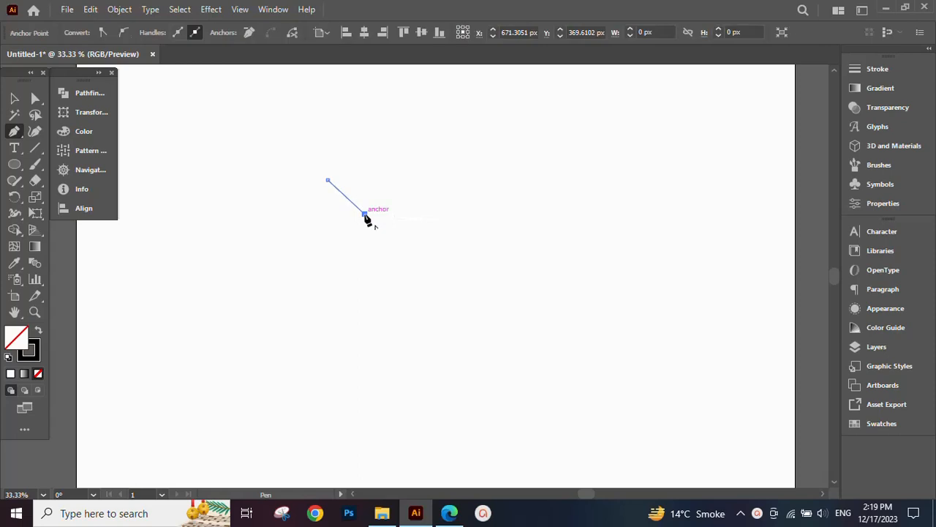
click(365, 292)
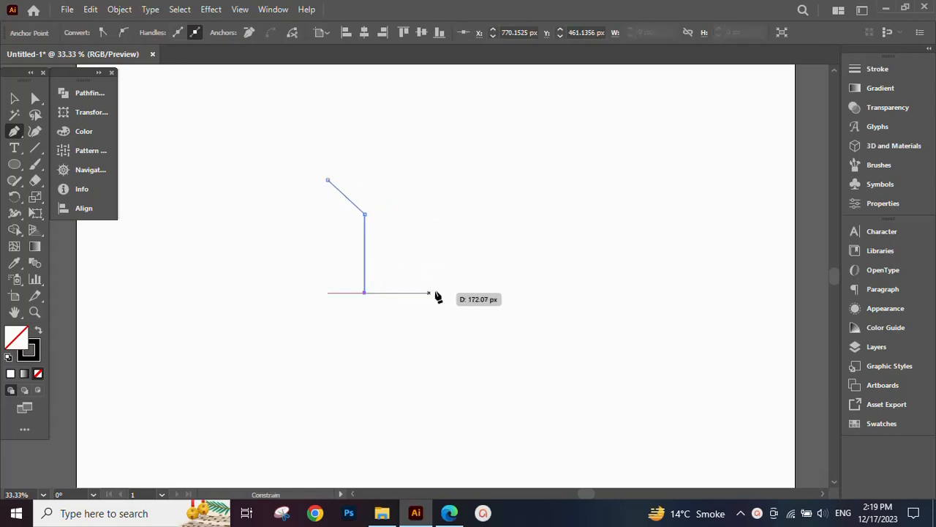
key(ctrl+z)
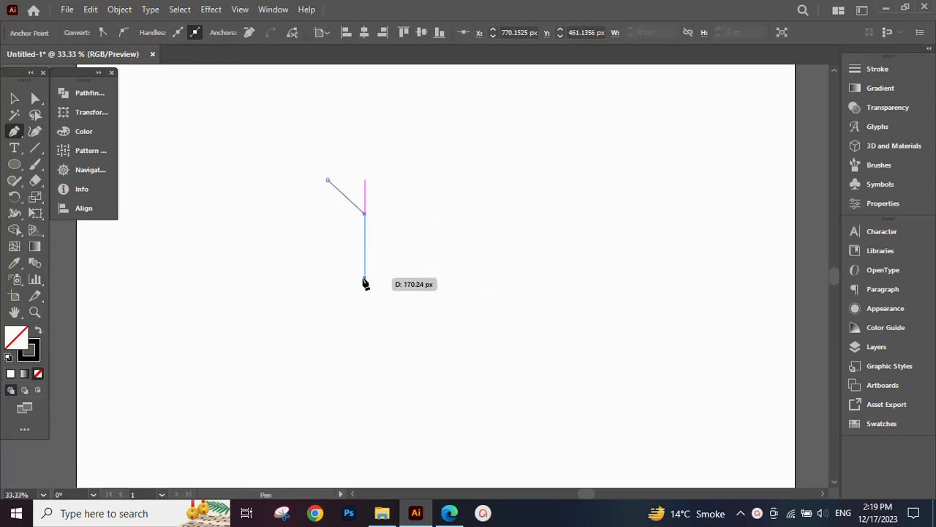
click(365, 281)
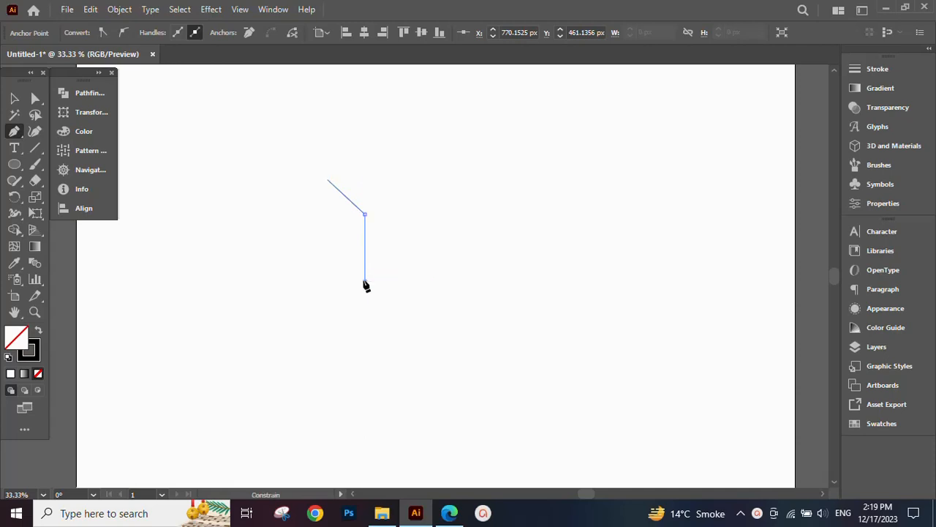
click(436, 281)
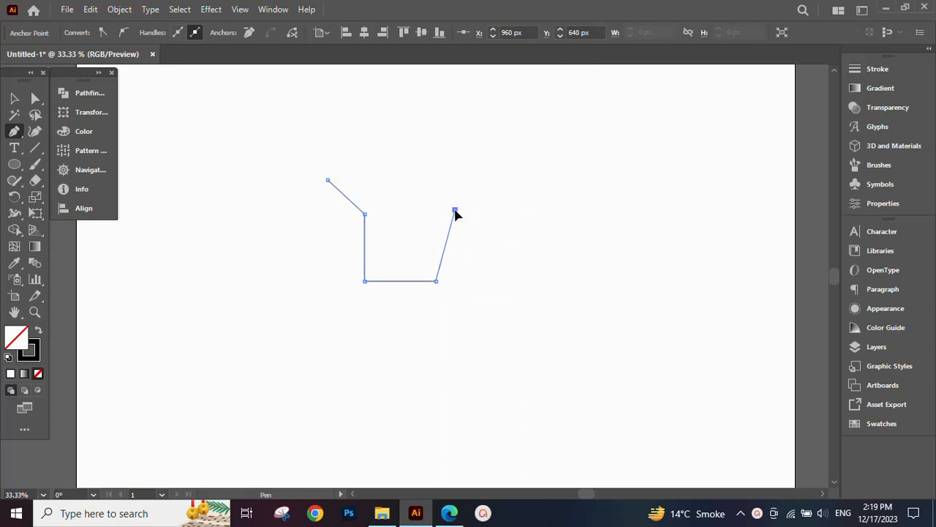
click(455, 212)
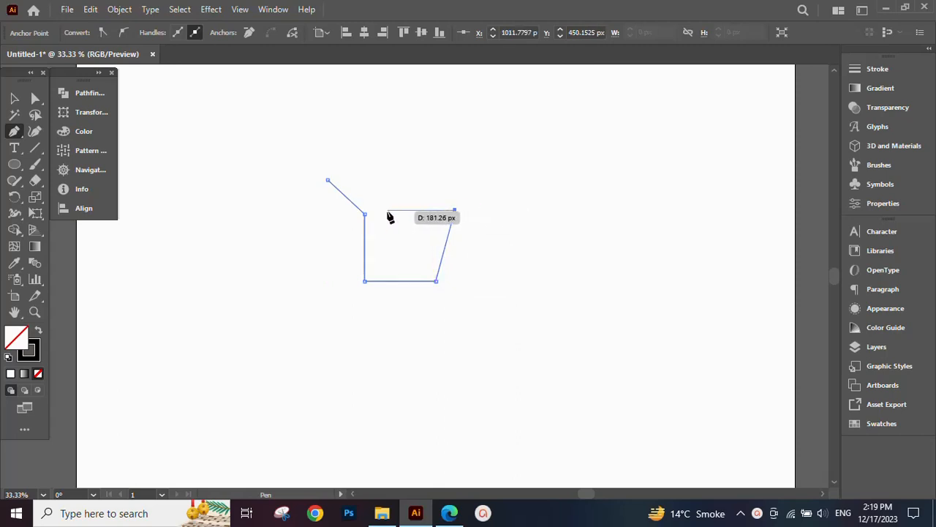
click(387, 210)
key(v)
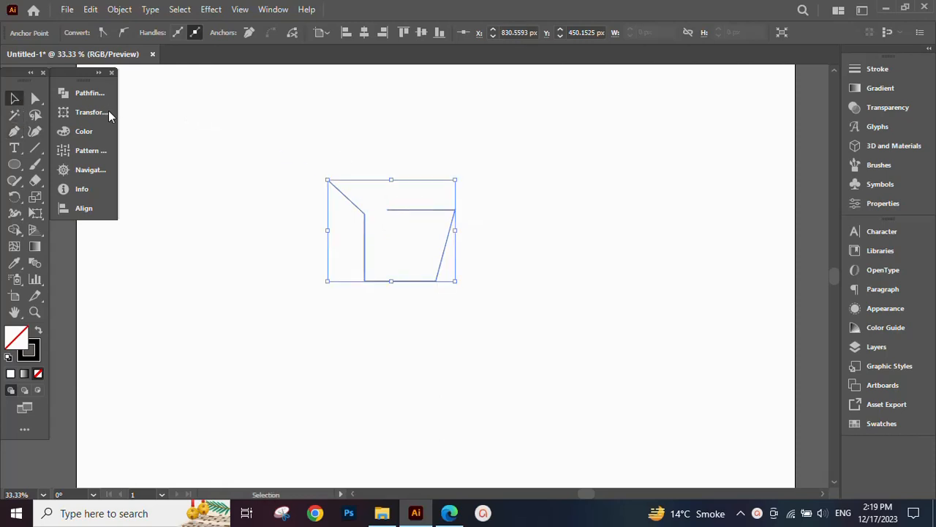
Step: Set the cart outline's stroke weight to 31 pt
click(297, 142)
drag(295, 136, 438, 258)
drag(505, 343, 458, 233)
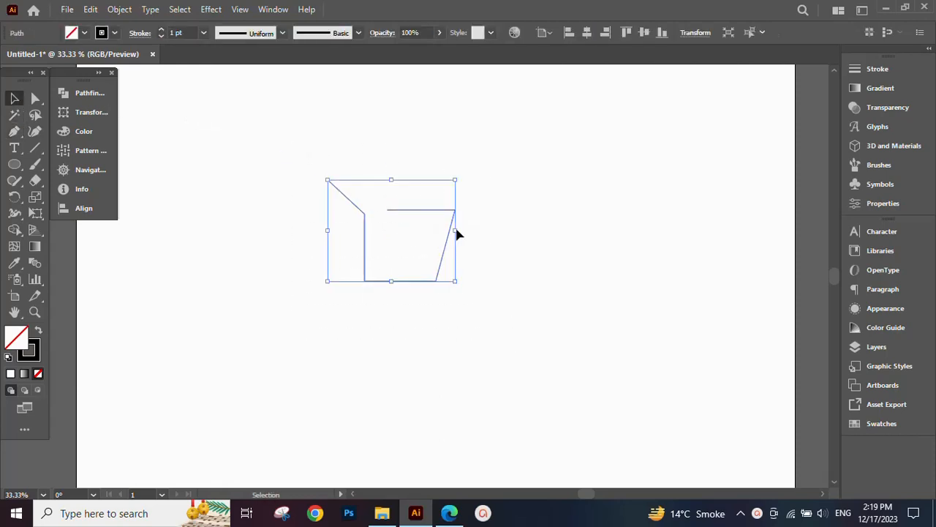
click(161, 30)
click(161, 30)
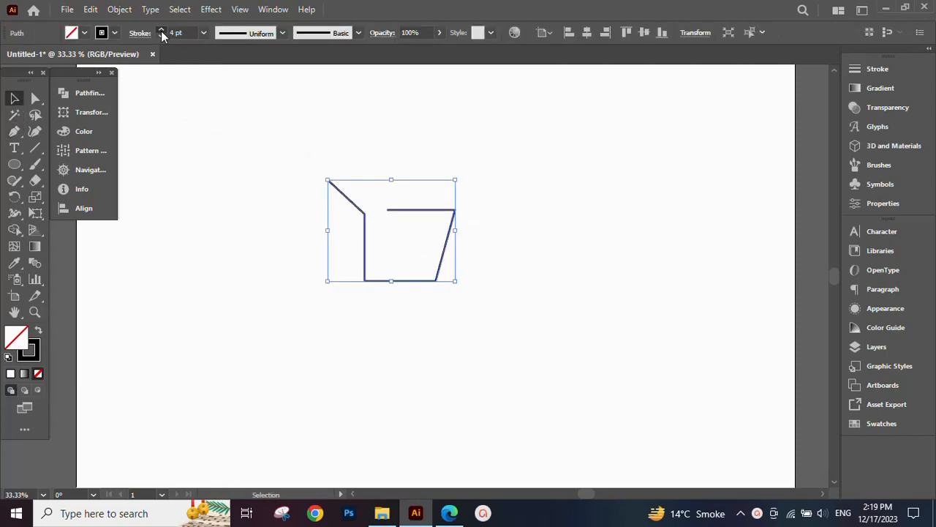
click(160, 30)
click(161, 30)
click(161, 31)
click(161, 30)
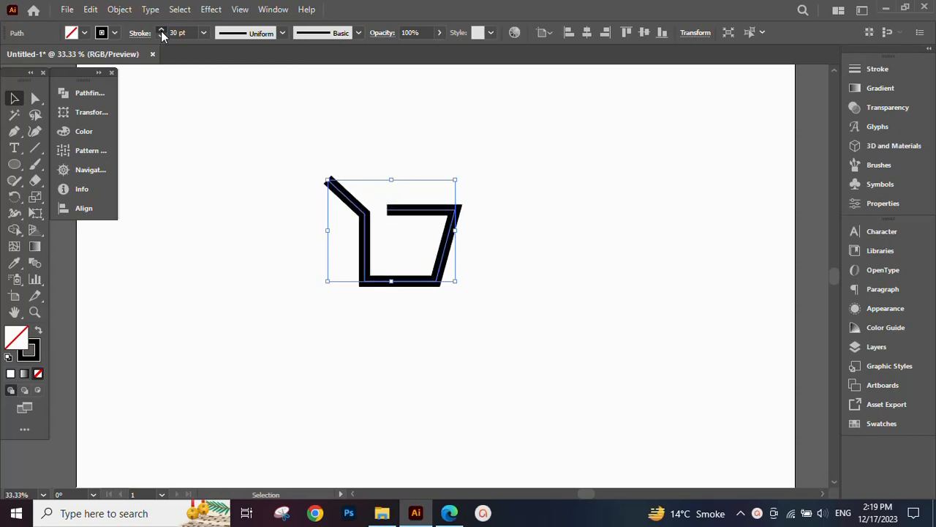
click(161, 31)
Step: Enlarge the cart outline proportionally and set its stroke weight to 36 pt
drag(448, 258, 577, 231)
drag(567, 268, 512, 272)
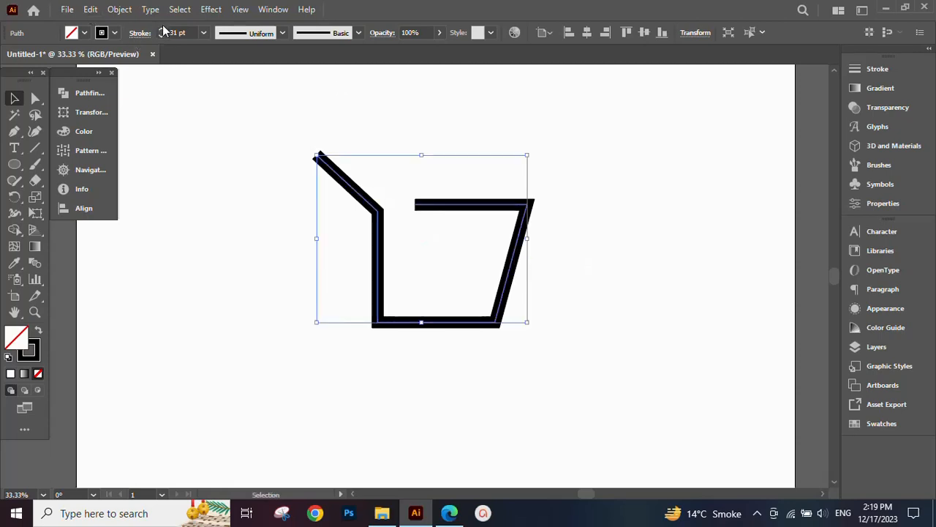
click(161, 29)
click(161, 30)
click(161, 29)
click(161, 30)
click(161, 29)
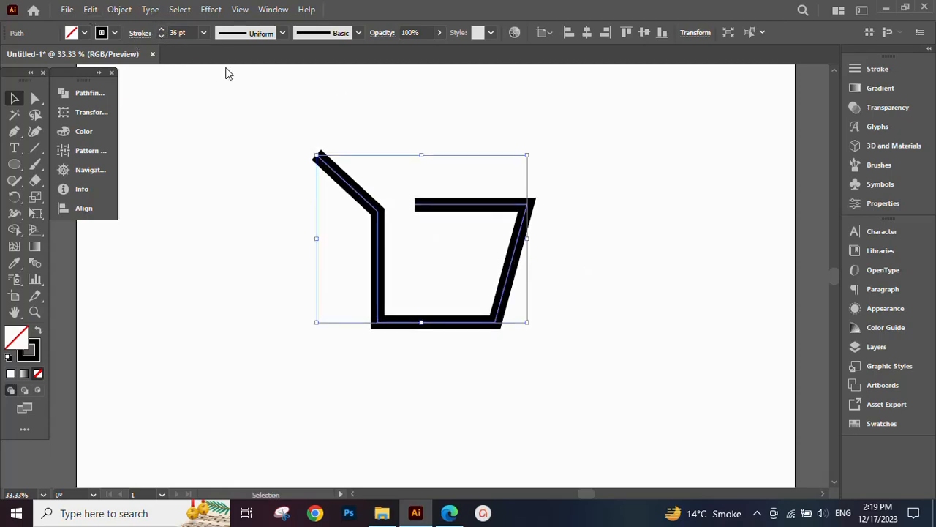
click(611, 234)
Step: Lower the cart's horizontal top edge slightly and move the handle's free end inward to shorten the handle
click(36, 98)
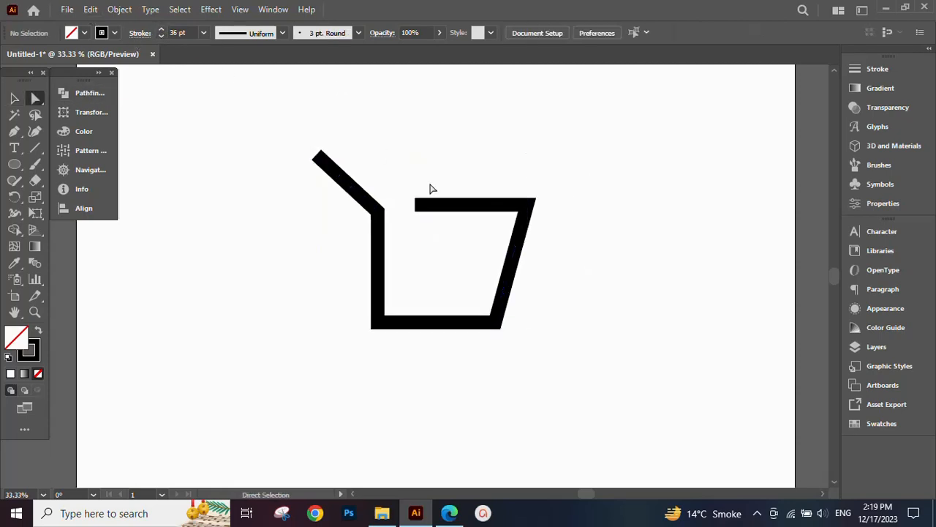
drag(568, 236, 567, 236)
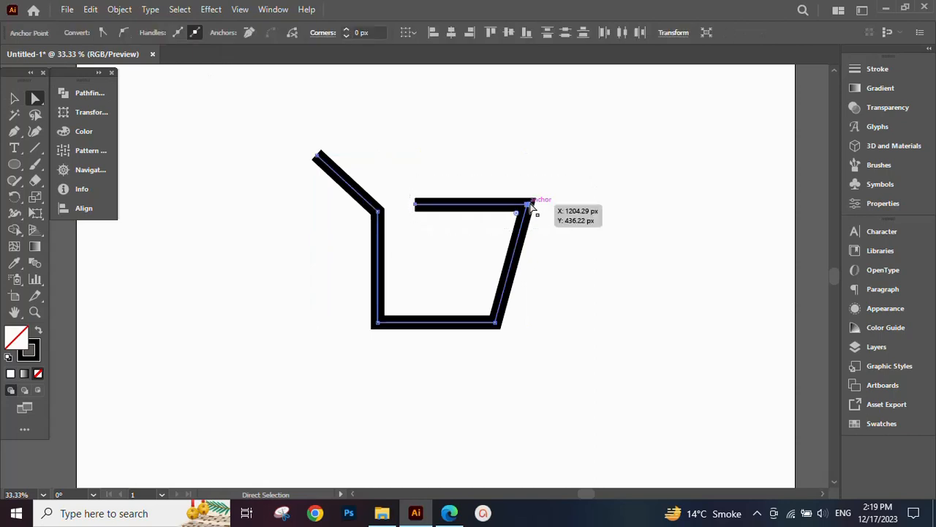
drag(531, 207, 531, 213)
click(309, 171)
drag(319, 156, 325, 167)
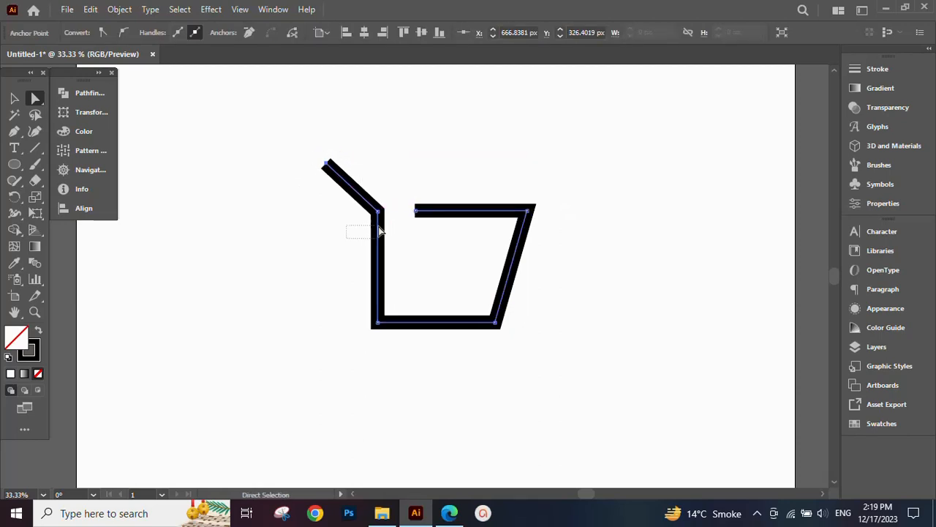
Step: Round the bend below the handle with a large radius and the three remaining cart corners to about 39.5 px
drag(394, 205, 297, 251)
click(578, 242)
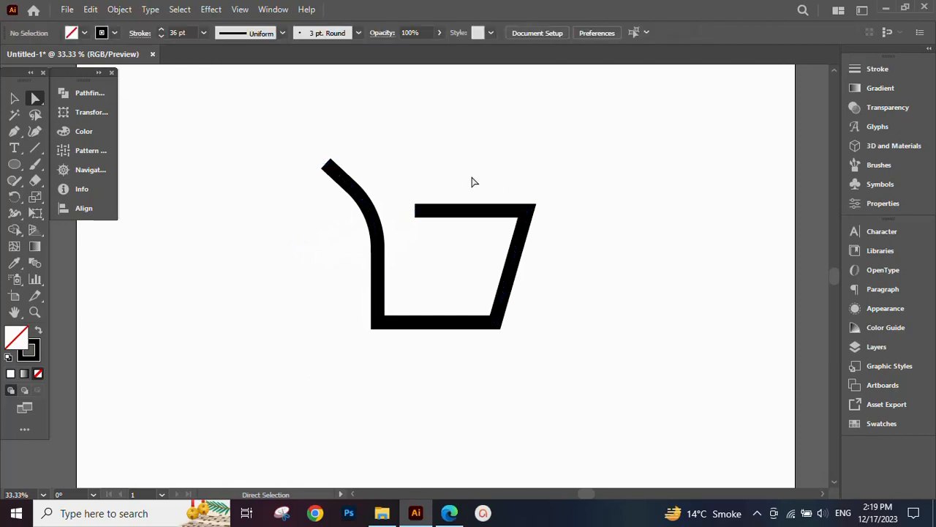
drag(606, 382, 606, 382)
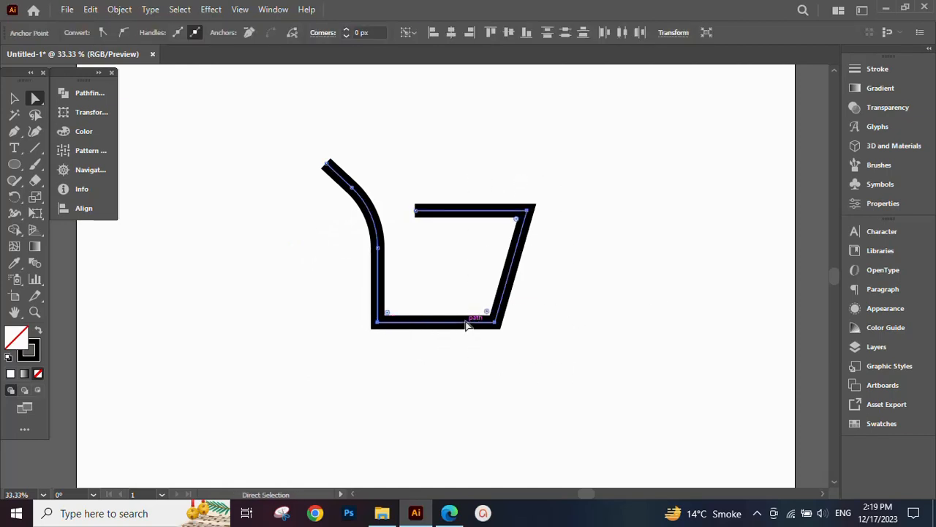
scroll(492, 302, up, 1)
scroll(498, 288, up, 2)
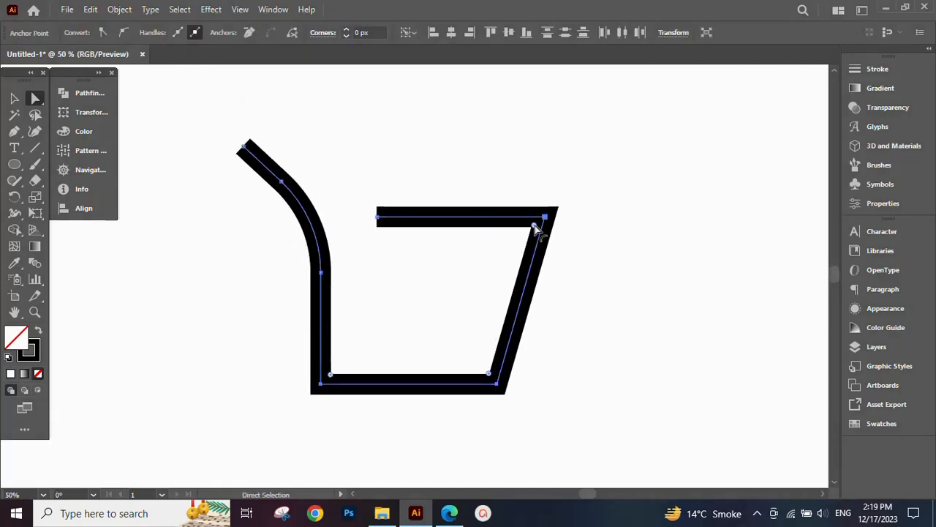
drag(536, 229, 514, 239)
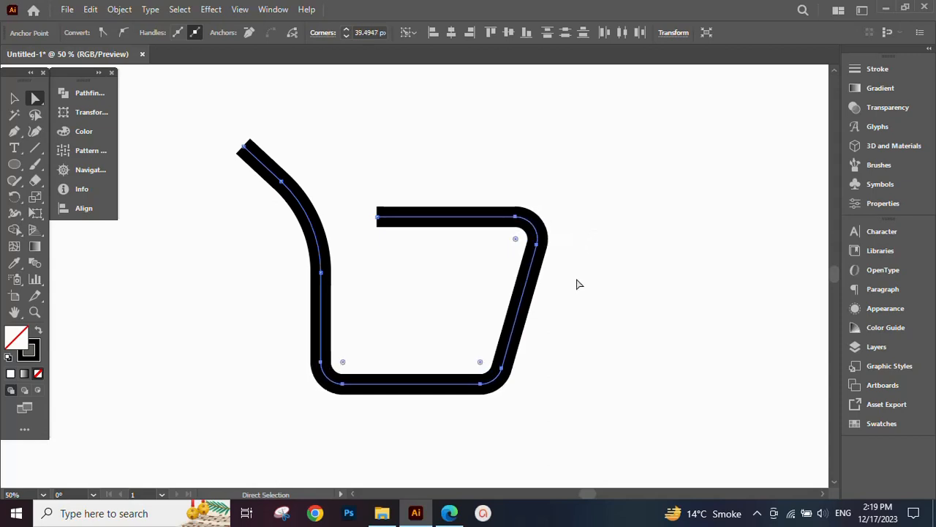
click(578, 283)
mouse_move(578, 276)
mouse_down()
mouse_move(585, 268)
mouse_move(566, 256)
mouse_move(573, 253)
mouse_move(529, 247)
mouse_up()
scroll(572, 253, down, 1)
scroll(511, 237, up, 1)
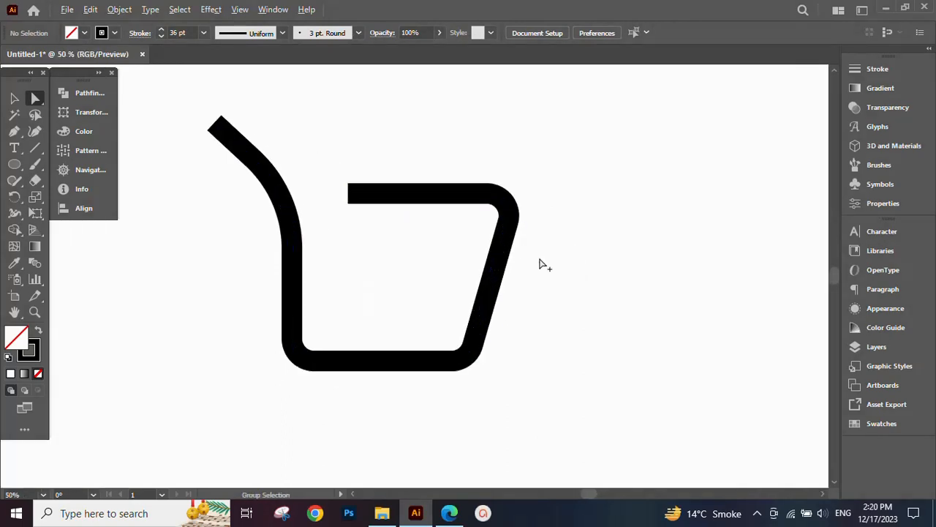
Step: Draw a straight horizontal bar inside the cart, below its top edge, with the Pen tool
click(12, 133)
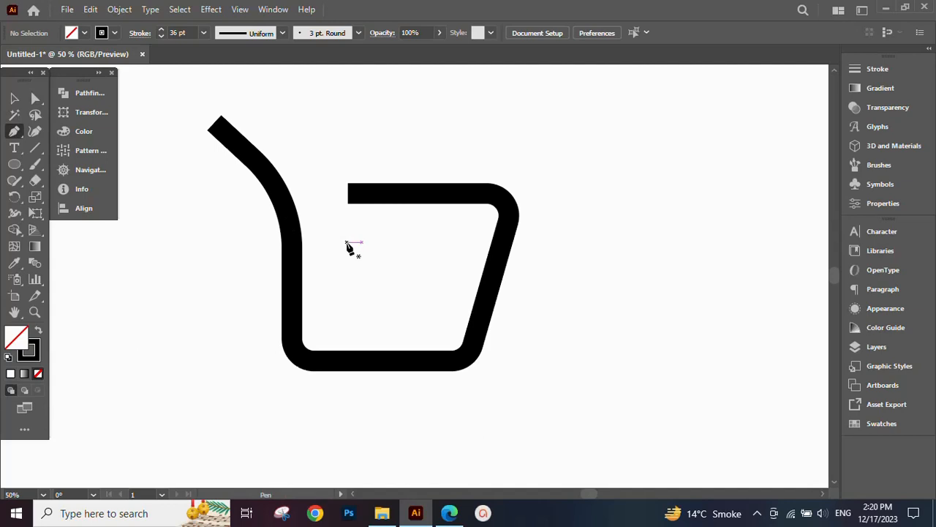
click(345, 242)
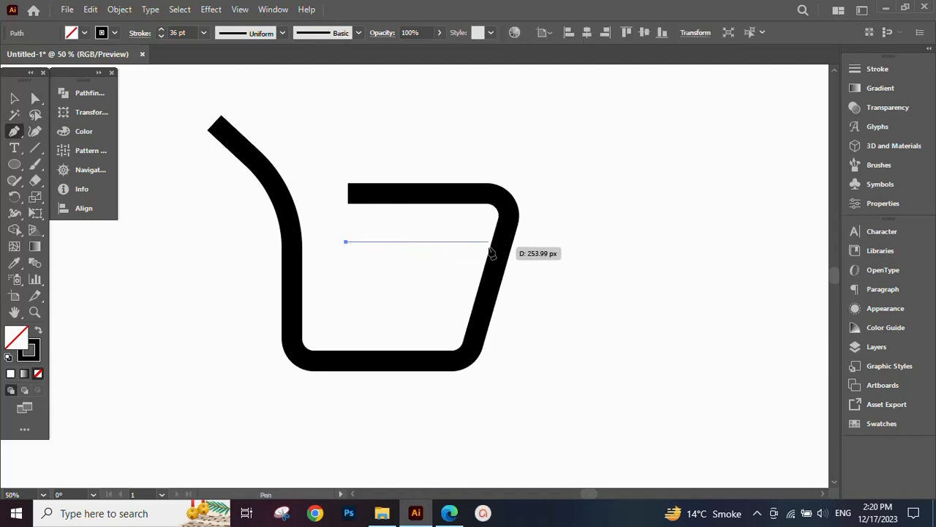
shift+click(476, 249)
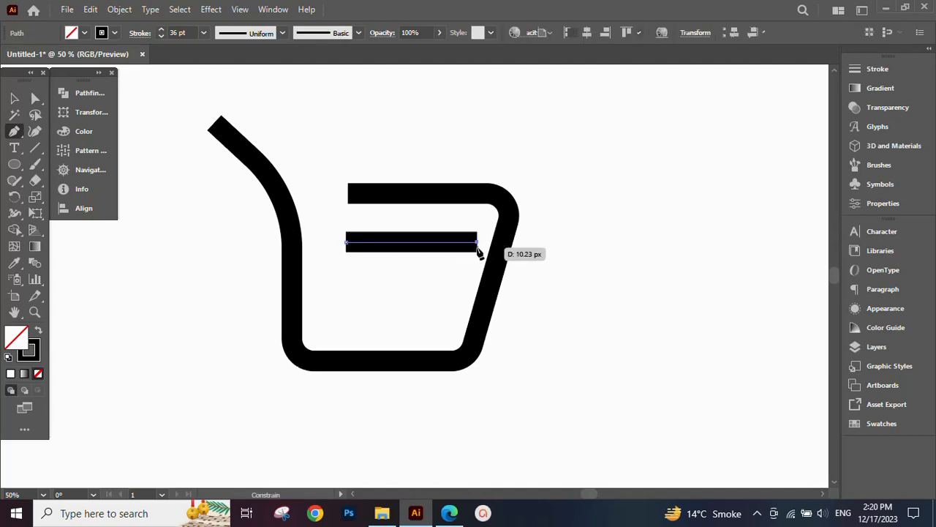
Step: Duplicate the inner bar below itself and space the two bars between the cart's top edge and base
click(14, 99)
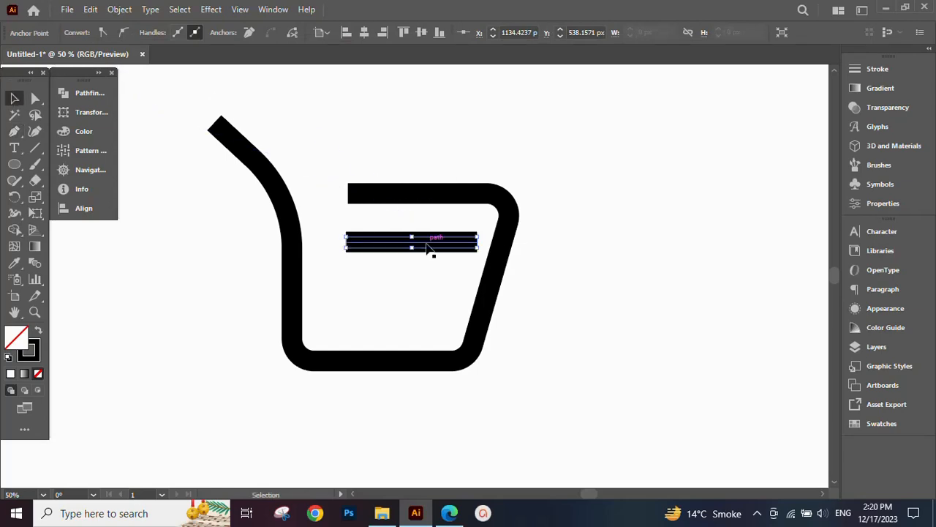
mouse_move(430, 249)
mouse_down()
mouse_move(418, 299)
mouse_move(425, 303)
mouse_up()
click(344, 196)
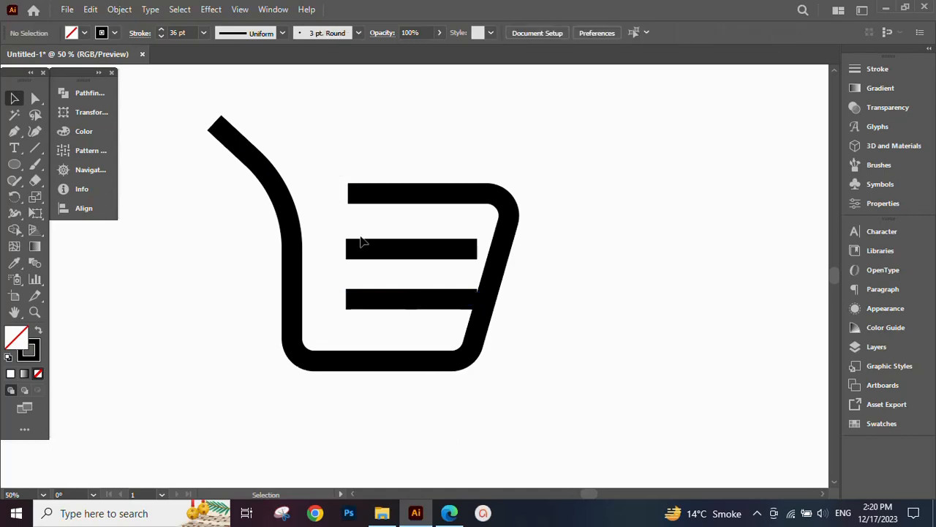
drag(366, 251, 368, 246)
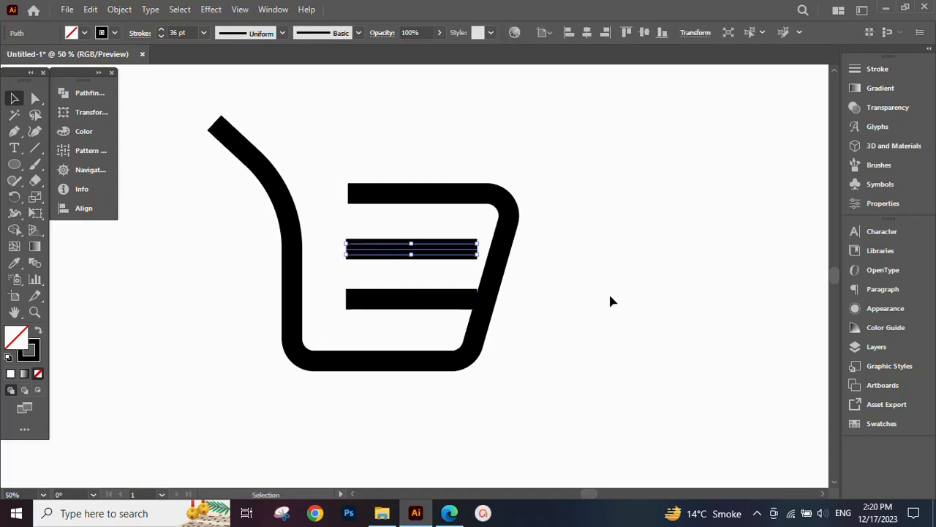
click(607, 296)
Step: Extend the open ends of the cart's top edge and both inner bars slightly toward the back of the cart
scroll(542, 293, up, 1)
scroll(510, 289, down, 1)
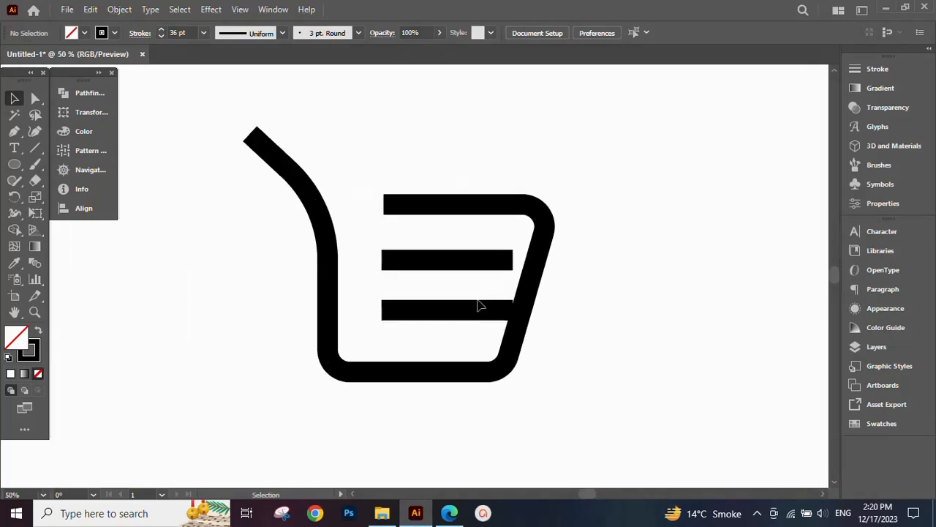
scroll(495, 313, up, 1)
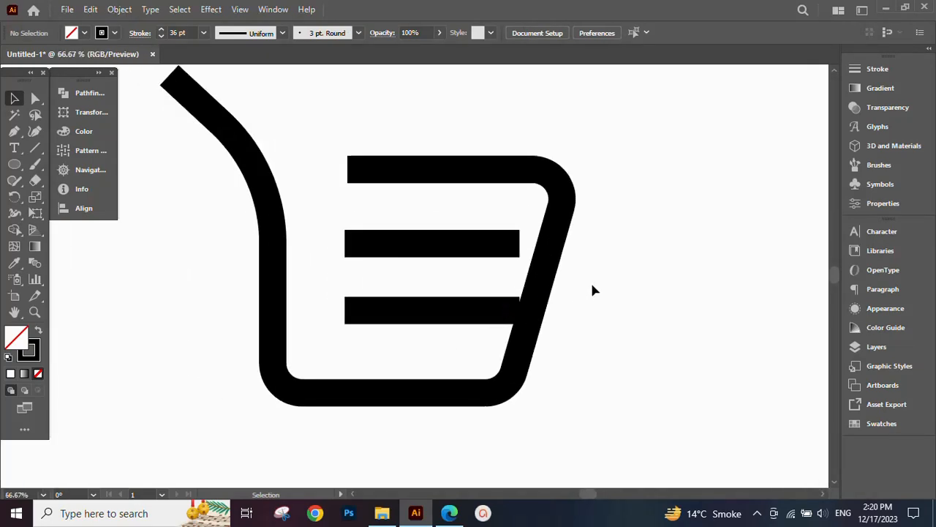
scroll(373, 241, down, 1)
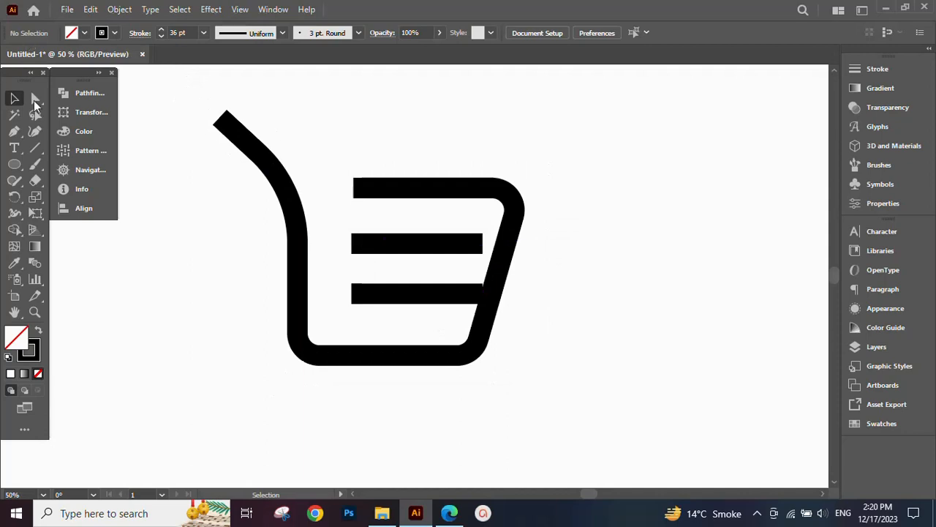
key(a)
drag(379, 310, 340, 294)
click(535, 310)
click(14, 98)
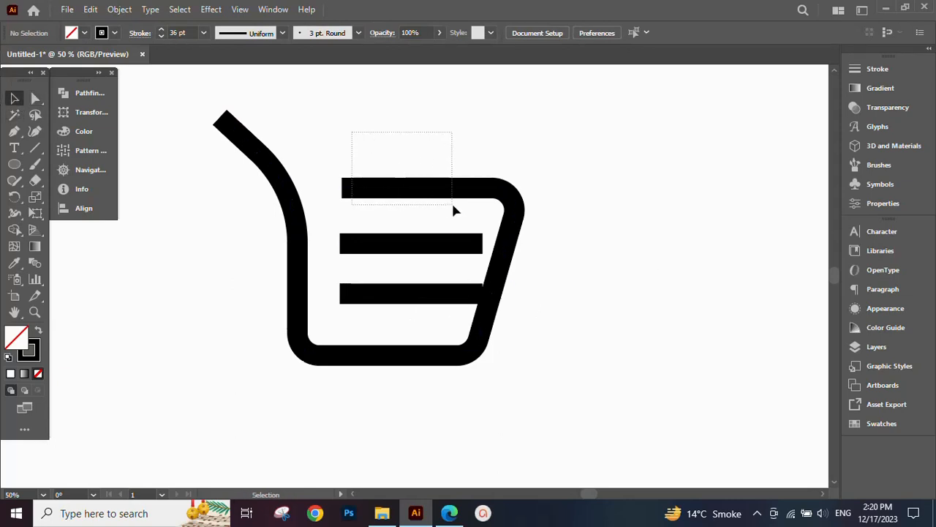
drag(453, 210, 454, 212)
click(633, 266)
click(472, 249)
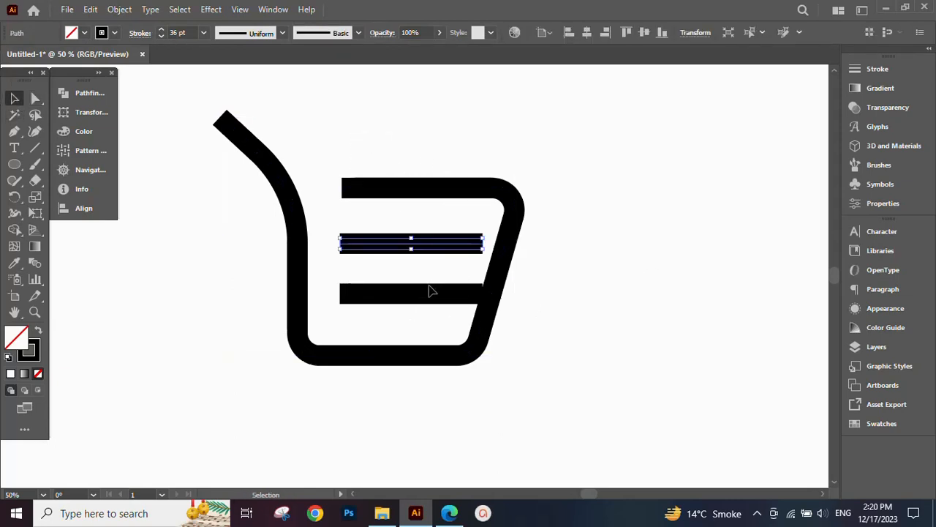
click(417, 296)
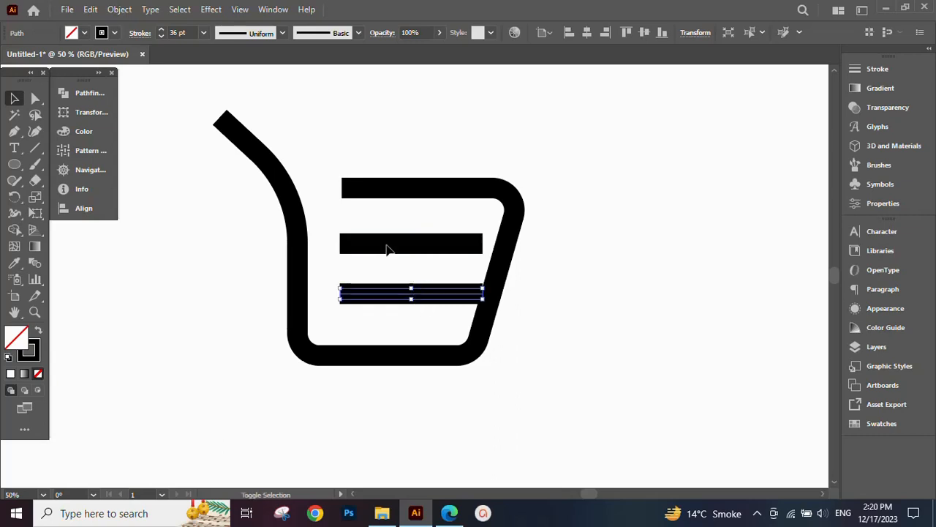
shift+click(388, 248)
scroll(346, 252, up, 1)
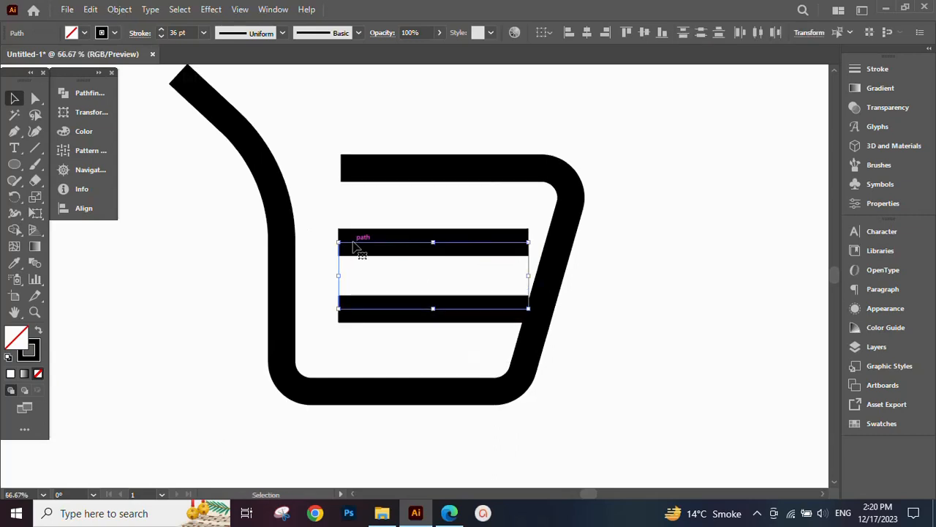
drag(358, 246, 354, 245)
click(626, 302)
drag(588, 269, 466, 246)
scroll(465, 251, down, 1)
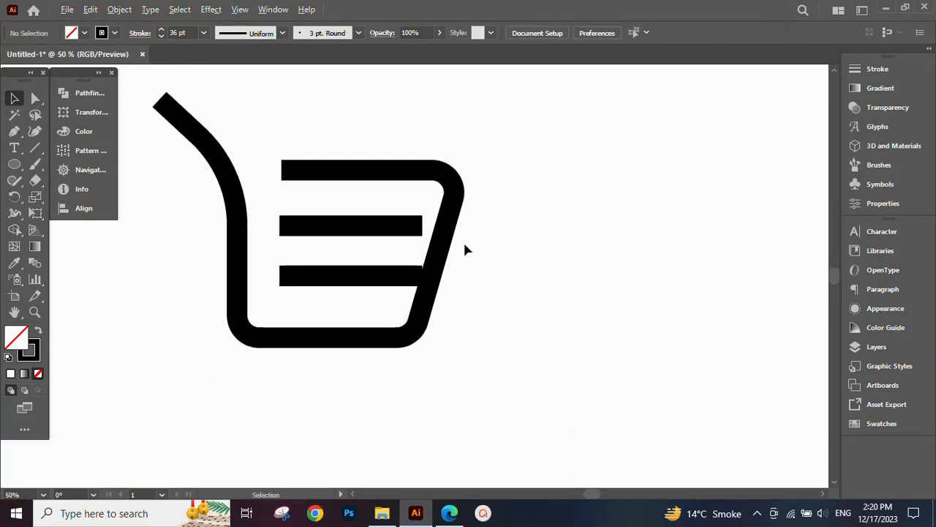
Step: Lengthen both inner bars so they extend past the cart's slanted front side
scroll(378, 202, up, 1)
drag(414, 328, 414, 327)
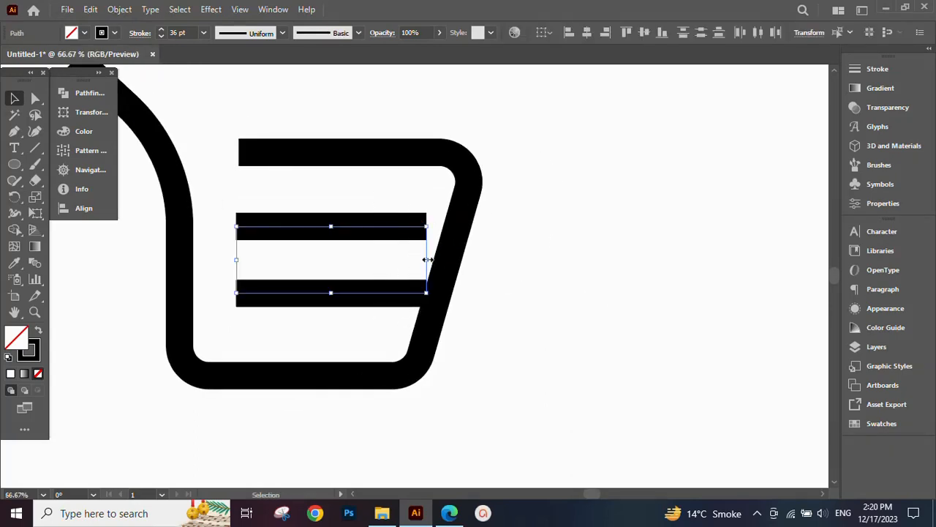
drag(428, 259, 486, 260)
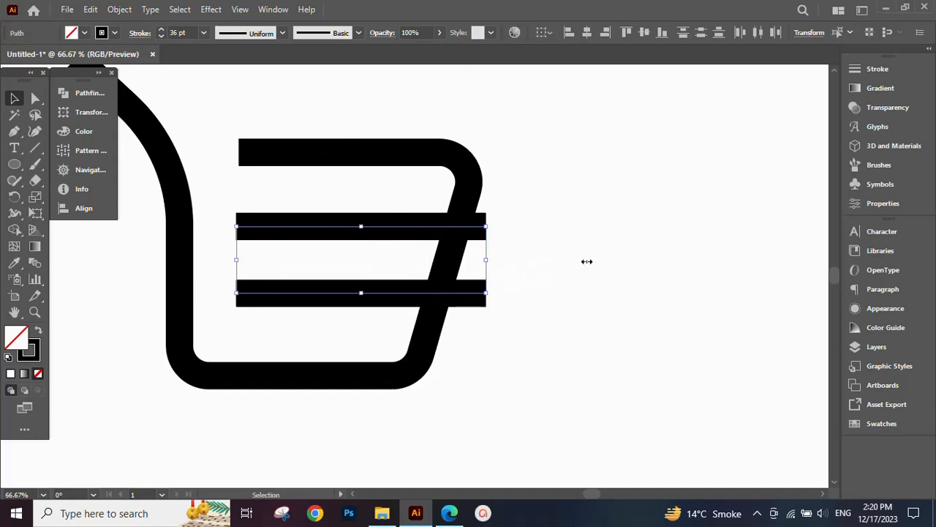
click(587, 262)
scroll(523, 245, down, 2)
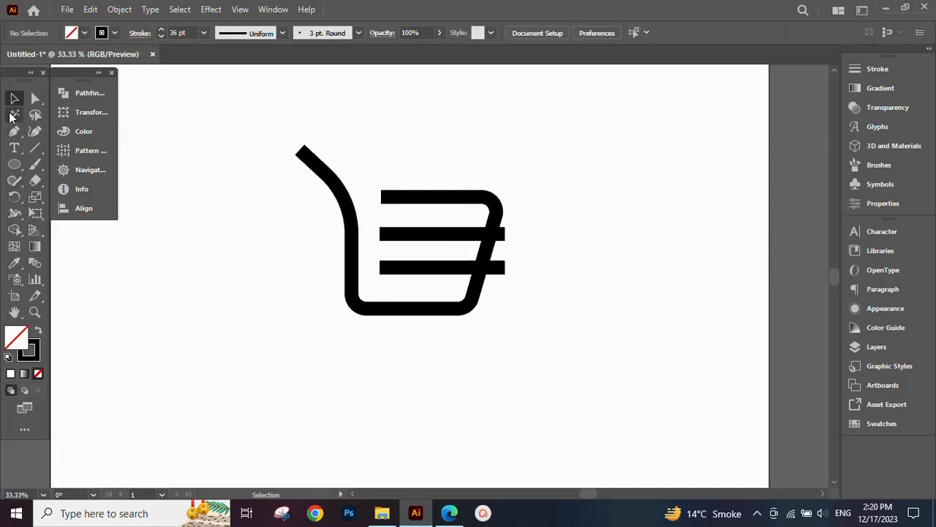
scroll(490, 256, up, 1)
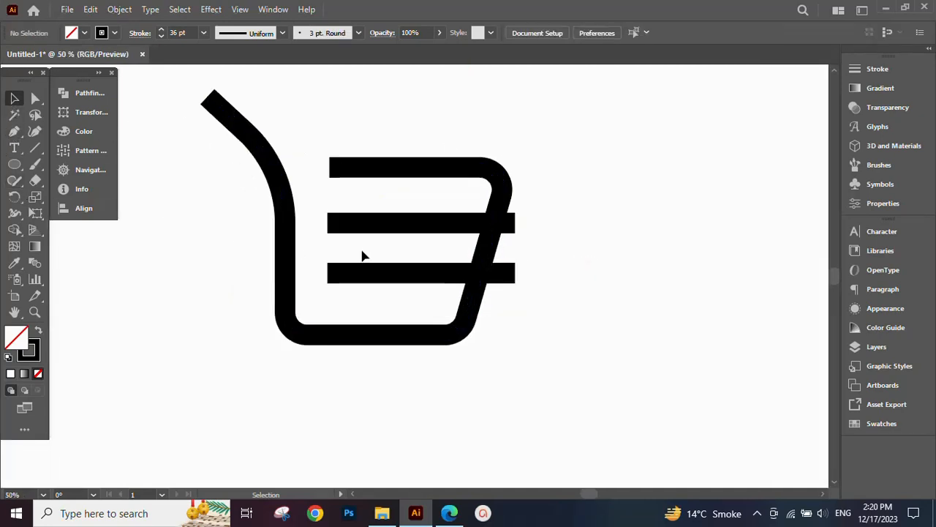
Step: Draw two equal circular wheels about 79 px across side by side beneath the cart's base
scroll(361, 256, down, 1)
click(15, 164)
drag(433, 280, 479, 276)
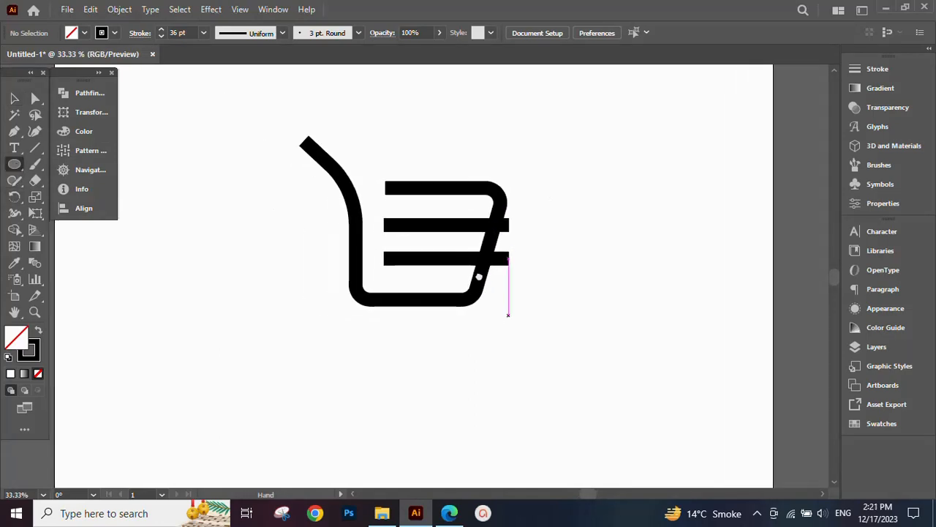
scroll(425, 310, up, 1)
drag(425, 310, 435, 361)
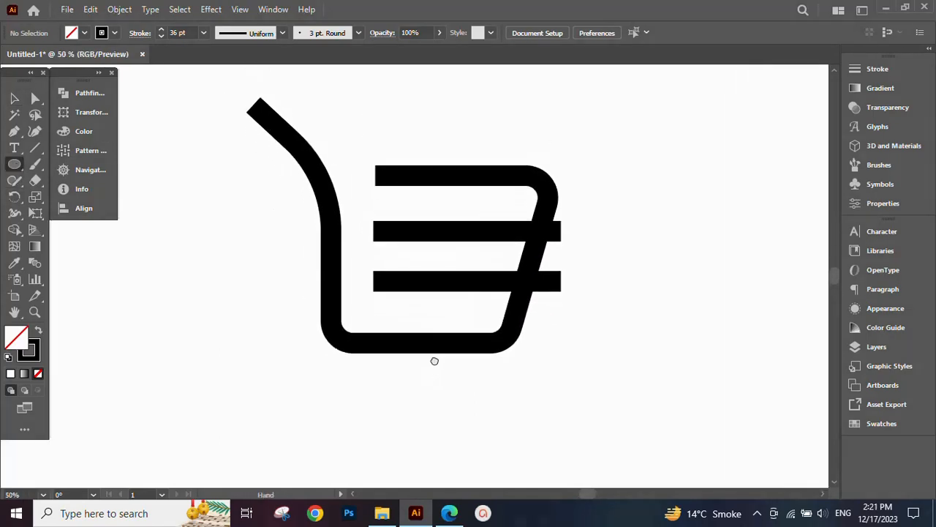
drag(345, 373, 502, 409)
key(v)
click(621, 354)
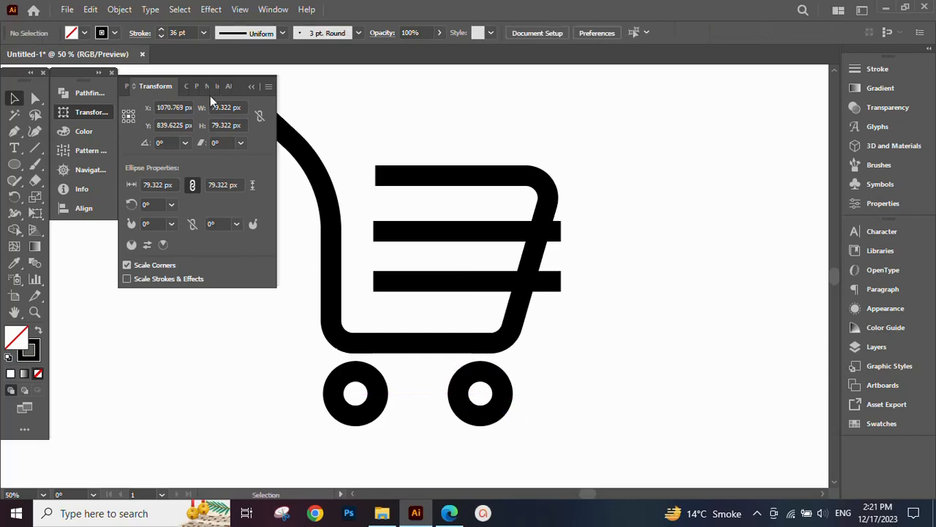
click(251, 87)
Step: Check the positions of the open-end anchors on the cart's top edge and the upper inner bar
drag(425, 128, 503, 206)
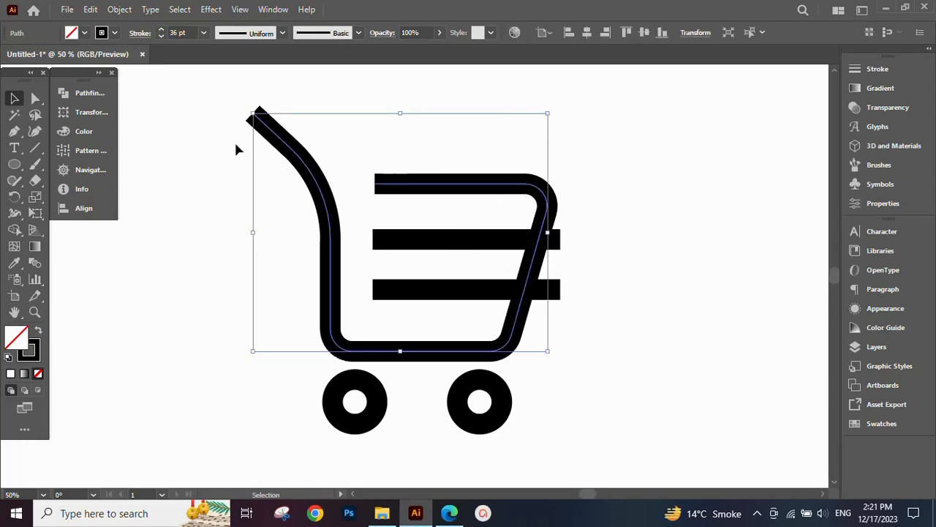
click(33, 97)
click(375, 184)
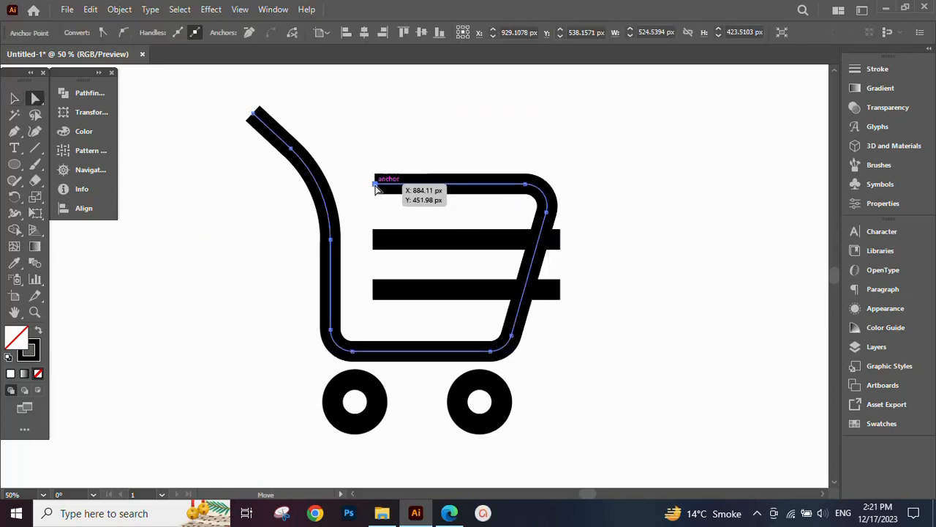
click(374, 186)
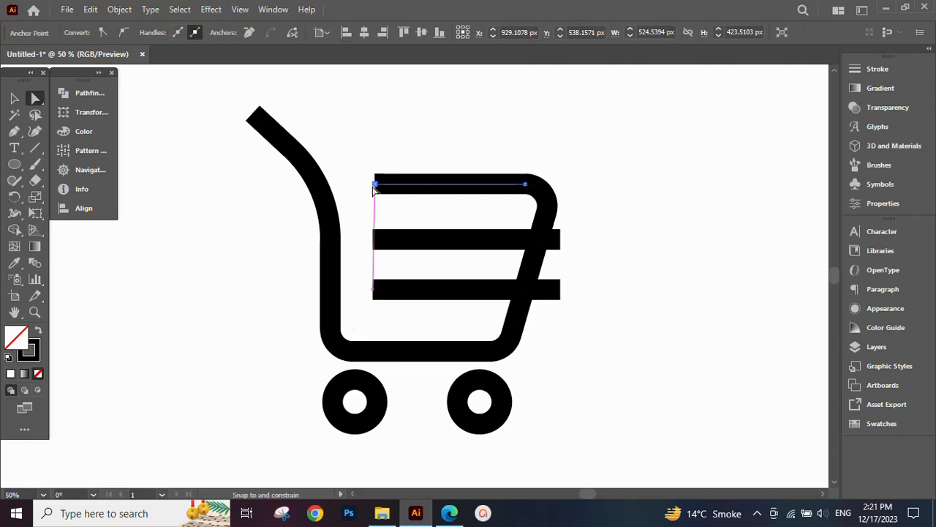
click(377, 241)
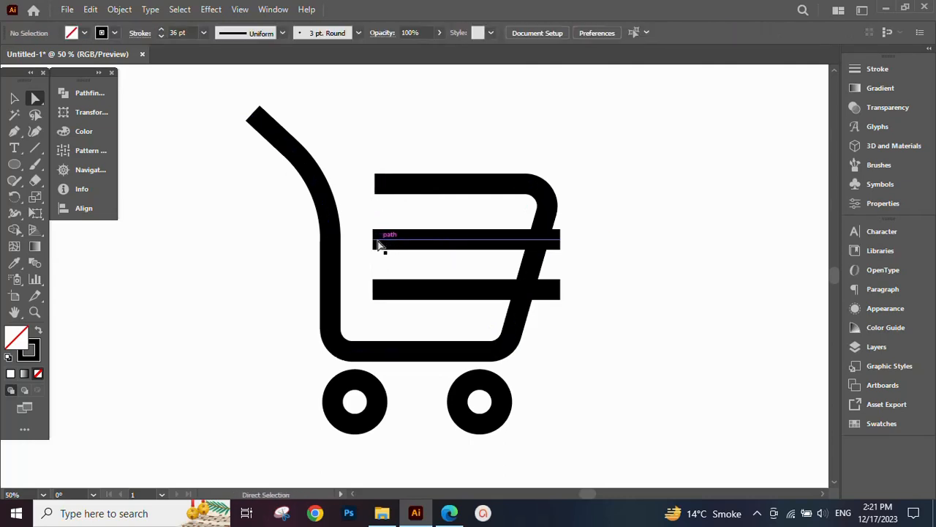
click(374, 241)
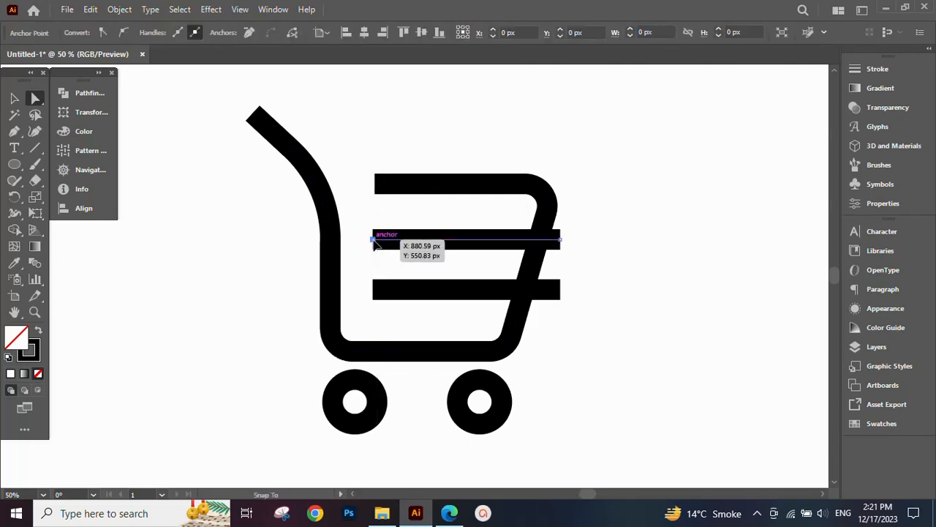
click(596, 239)
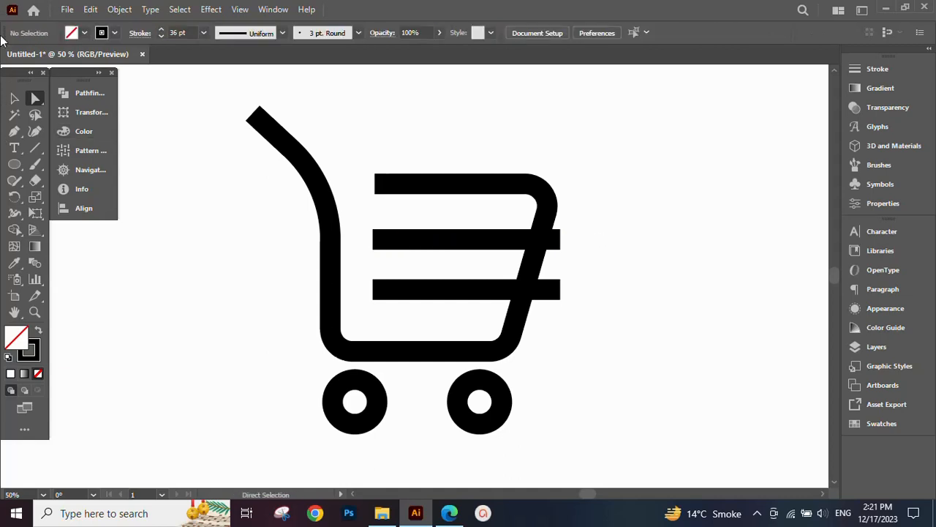
Step: Expand the fill and stroke of the cart outline and both inner bars into filled shapes
key(v)
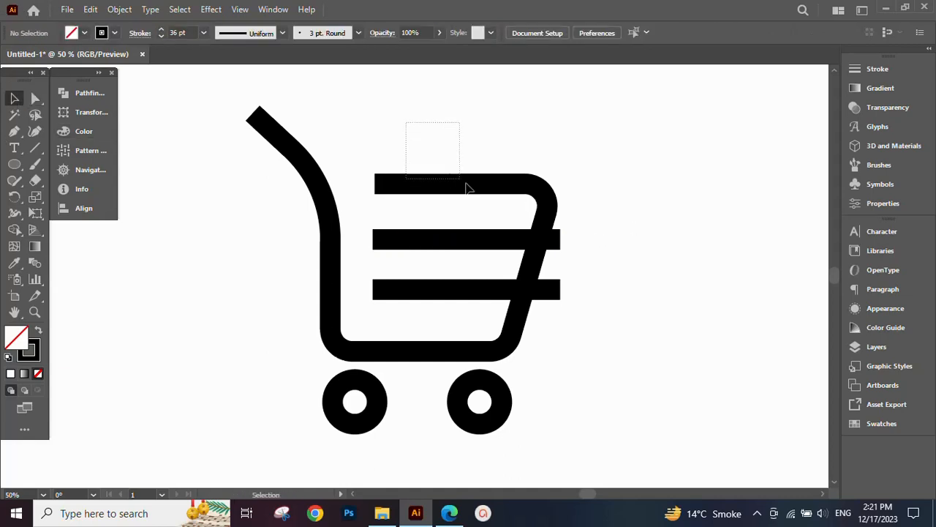
drag(504, 245, 532, 314)
click(629, 270)
drag(629, 269, 615, 268)
drag(493, 202, 493, 202)
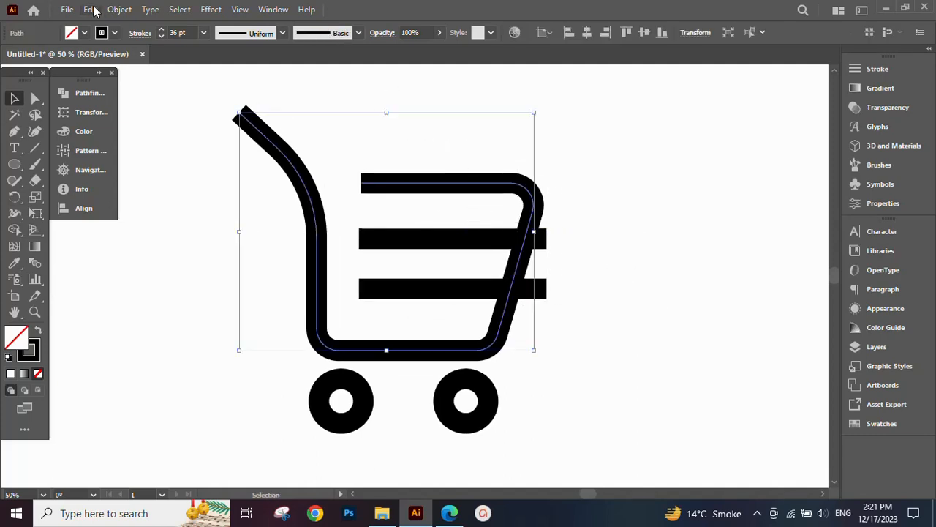
drag(454, 289, 492, 313)
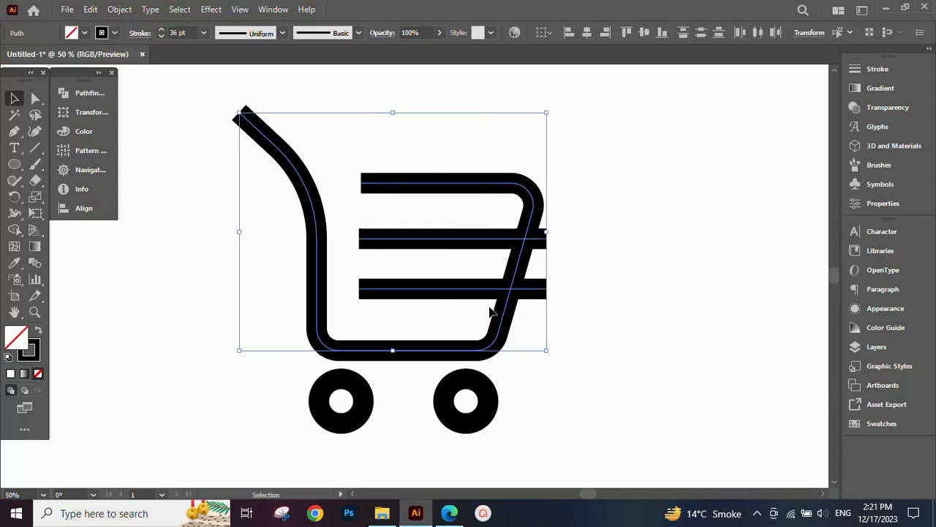
click(114, 10)
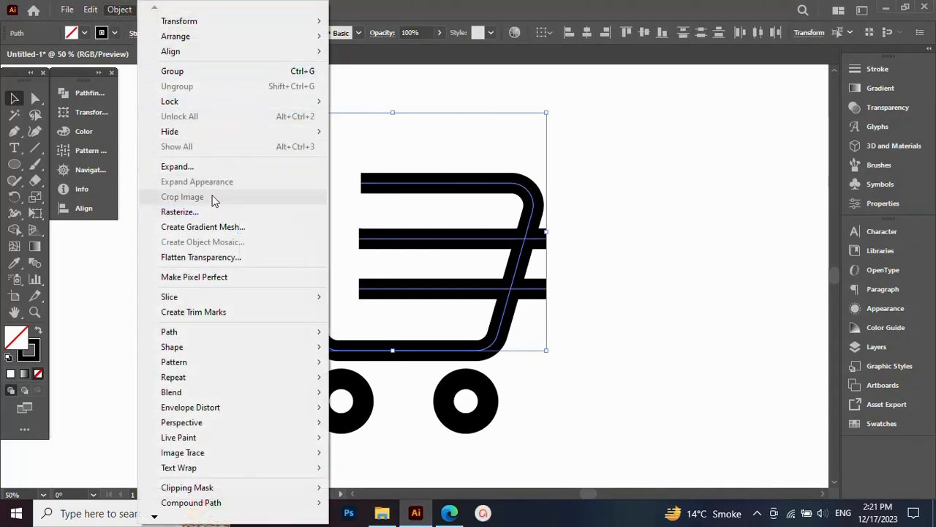
click(179, 166)
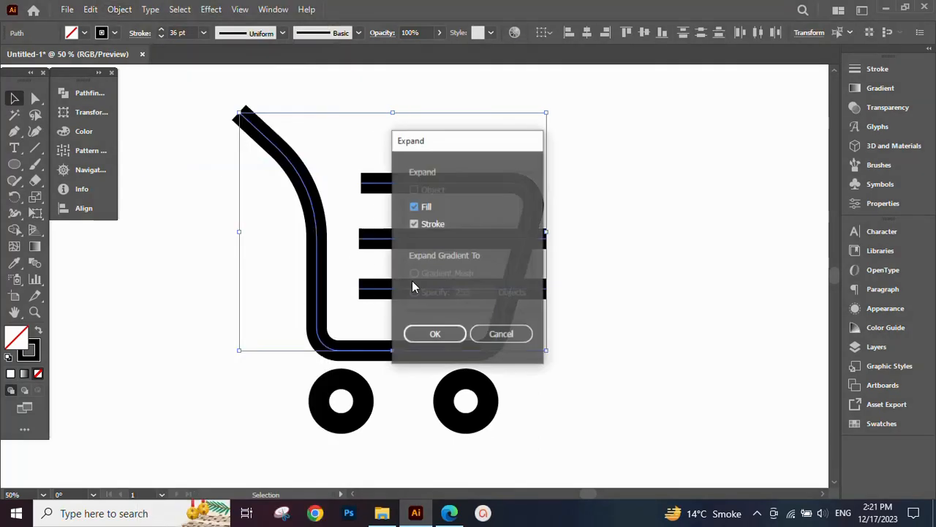
click(430, 333)
click(582, 297)
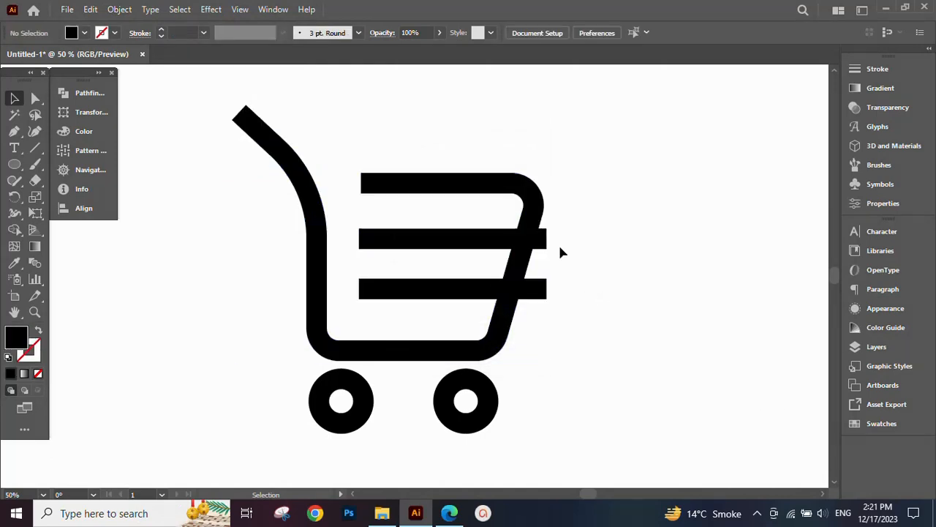
Step: Offset the expanded cart outline's path by 11 px with miter joins
click(535, 209)
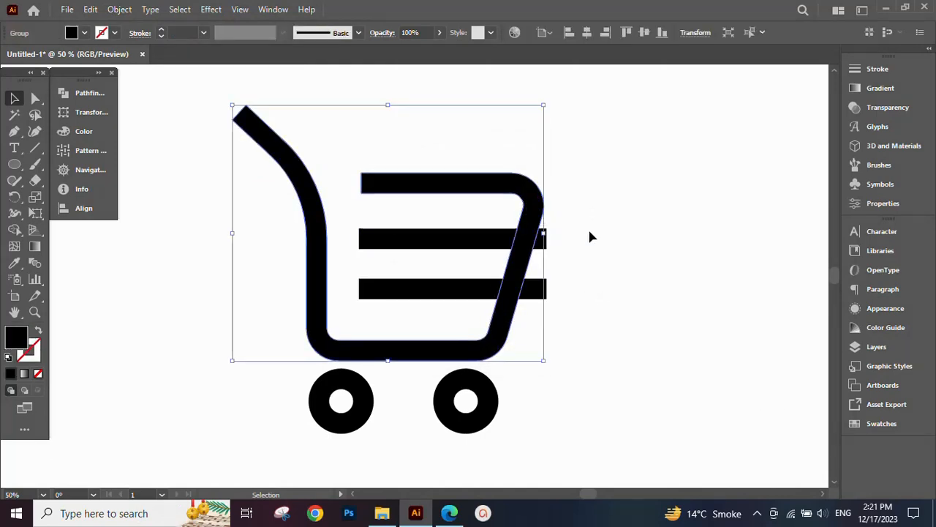
click(122, 10)
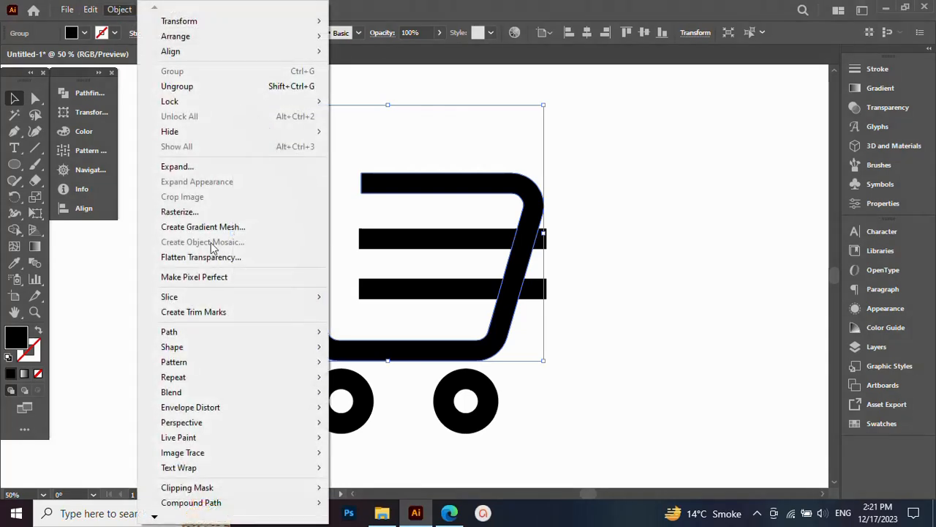
mouse_move(237, 329)
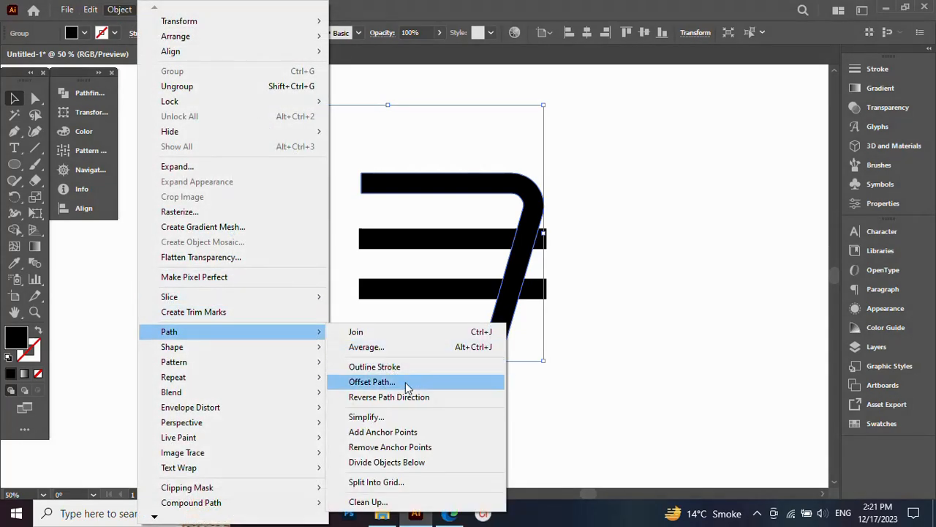
click(373, 381)
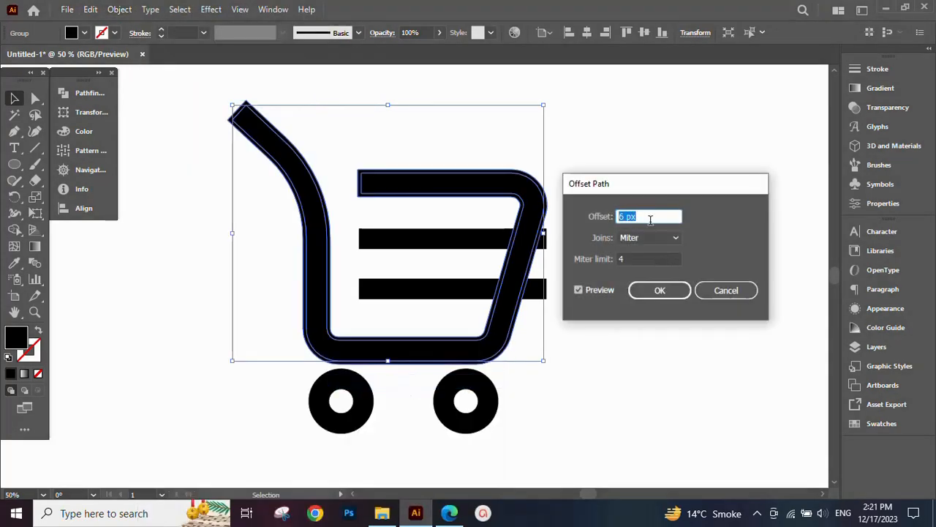
key(Up)
key(Up)
key(Up)
key(Up)
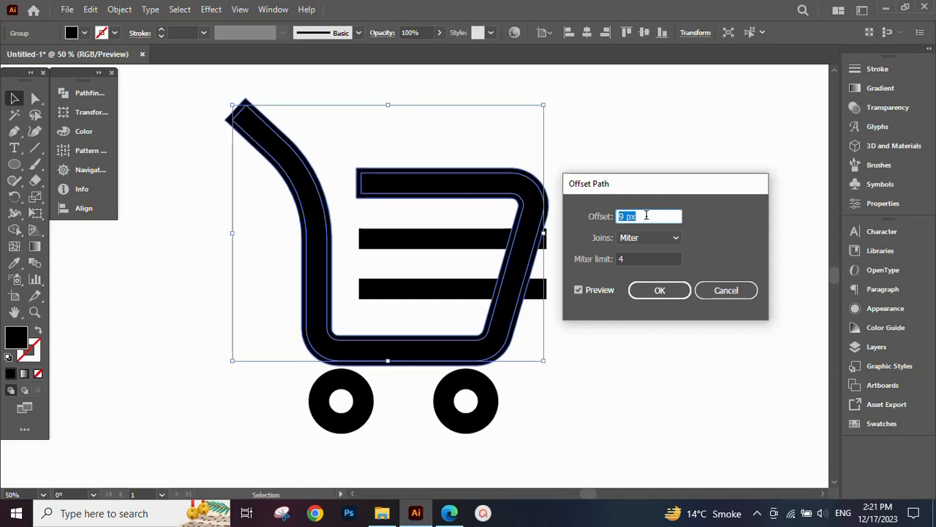
key(Up)
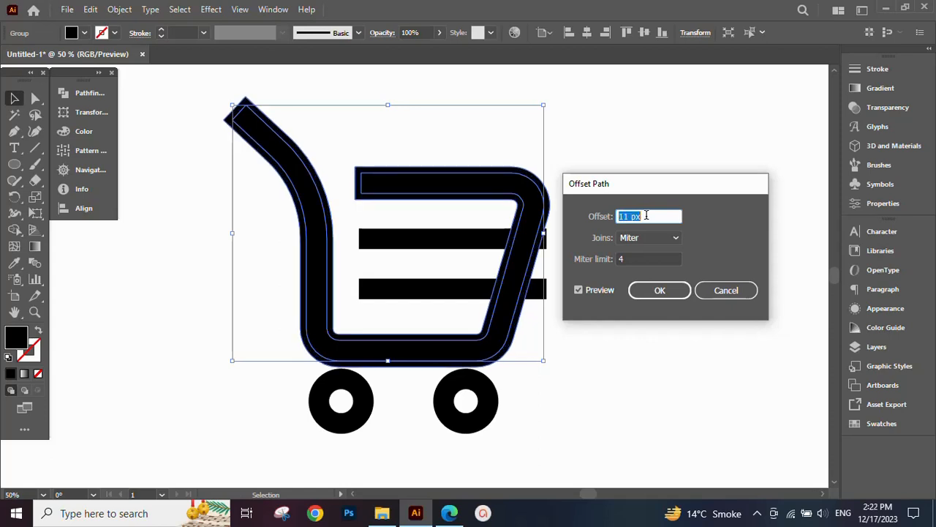
click(660, 292)
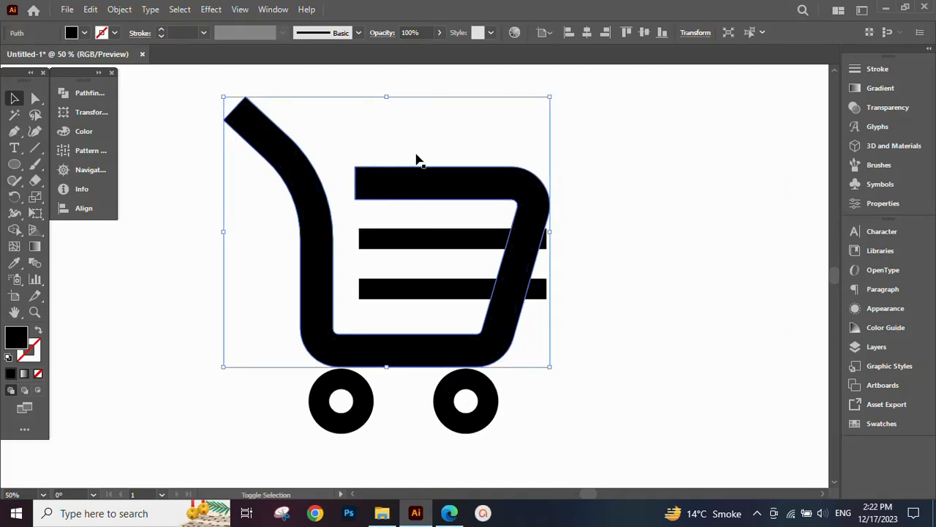
Step: Ungroup the cart outline, its offset copy and both inner bars
drag(495, 259, 541, 300)
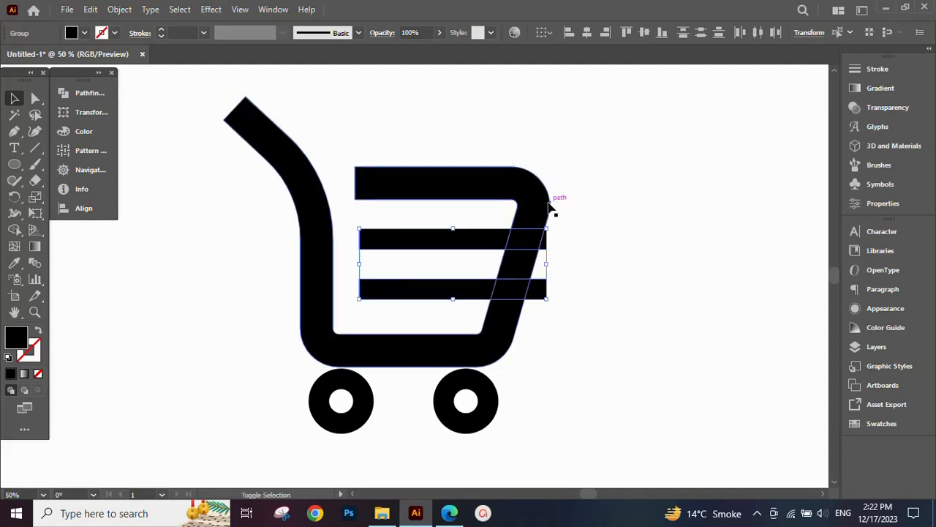
shift+click(550, 209)
right_click(543, 209)
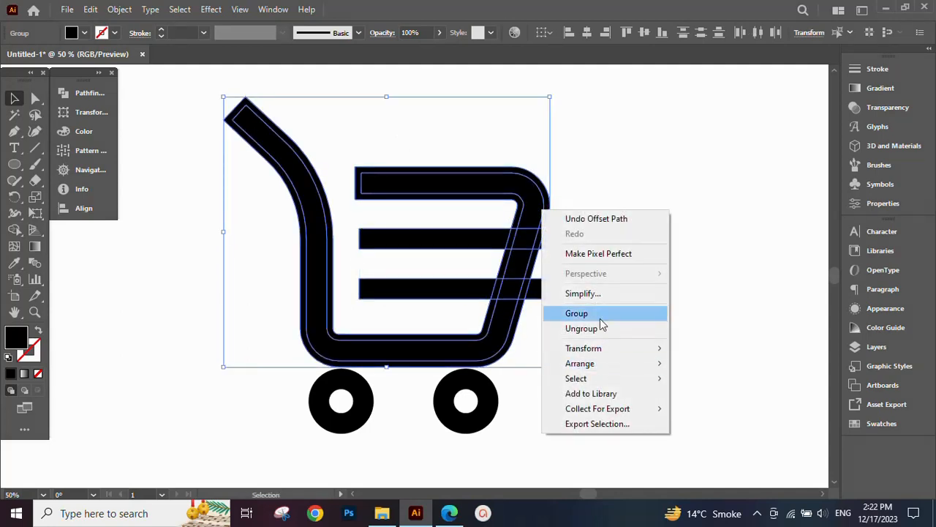
click(605, 330)
click(566, 240)
Step: Divide the offset cart outline and the two inner bars where they overlap, using Pathfinder
click(552, 209)
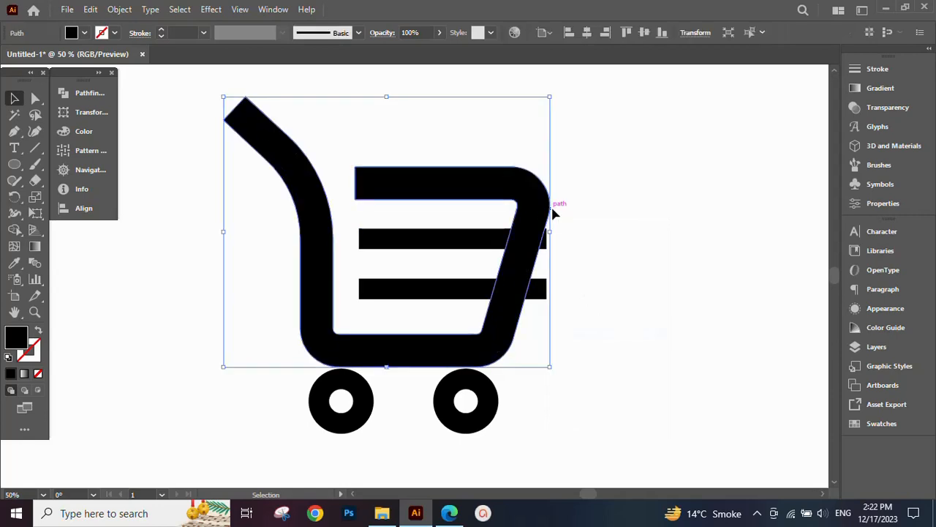
shift+click(457, 242)
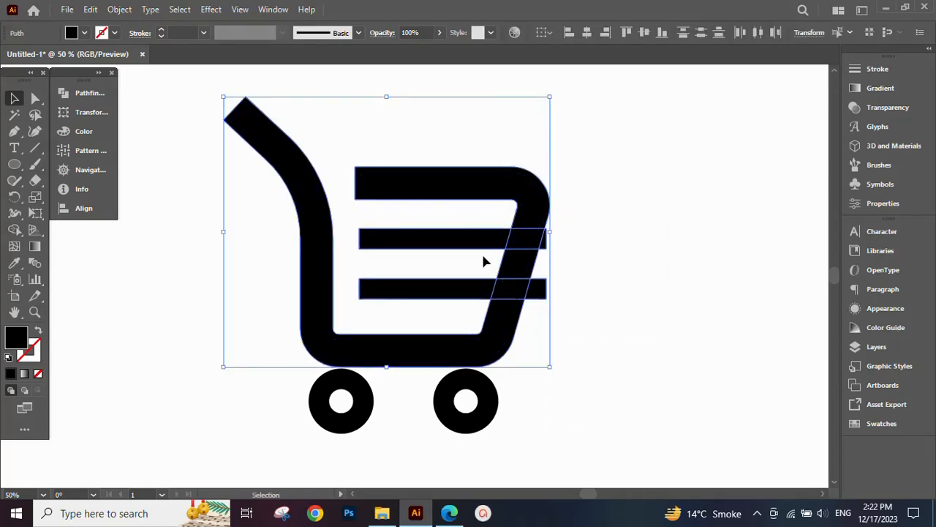
click(82, 93)
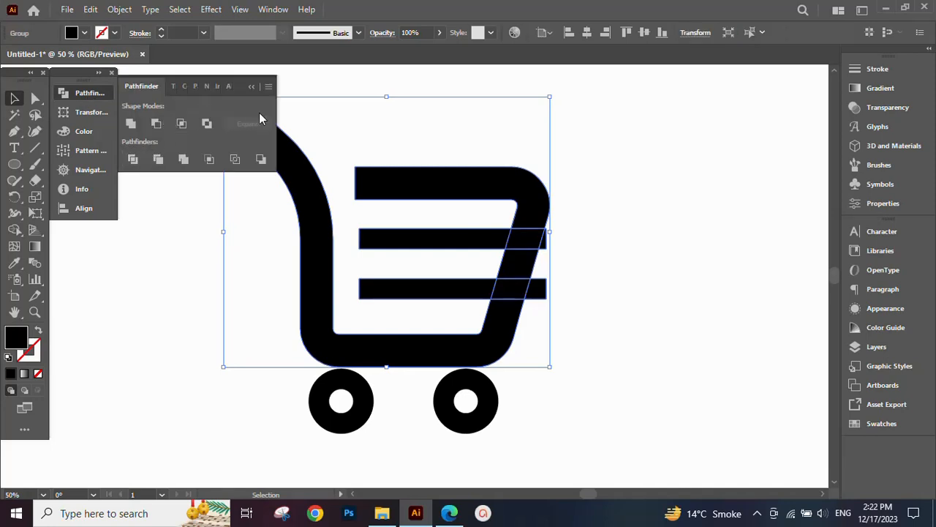
click(253, 92)
click(684, 233)
Step: Ungroup the divided pieces of the offset outline and inner bars
scroll(573, 217, up, 1)
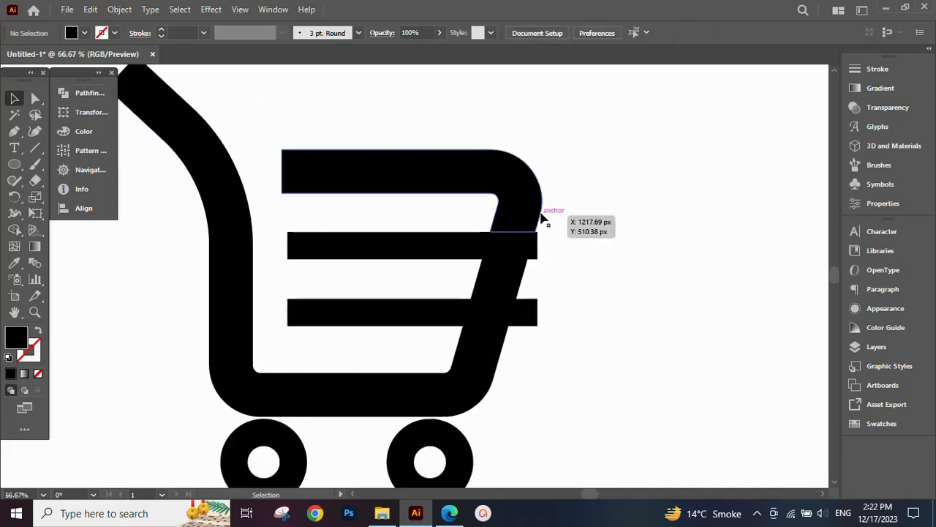
click(542, 218)
right_click(550, 214)
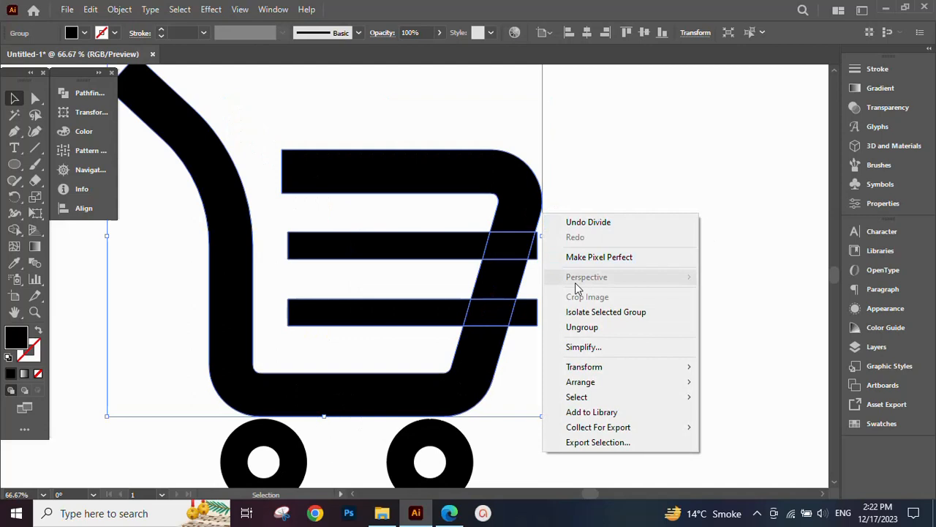
click(597, 329)
click(598, 326)
Step: Delete the pieces of the offset outline that surround the cart outline above, between and below the two inner bars
click(544, 212)
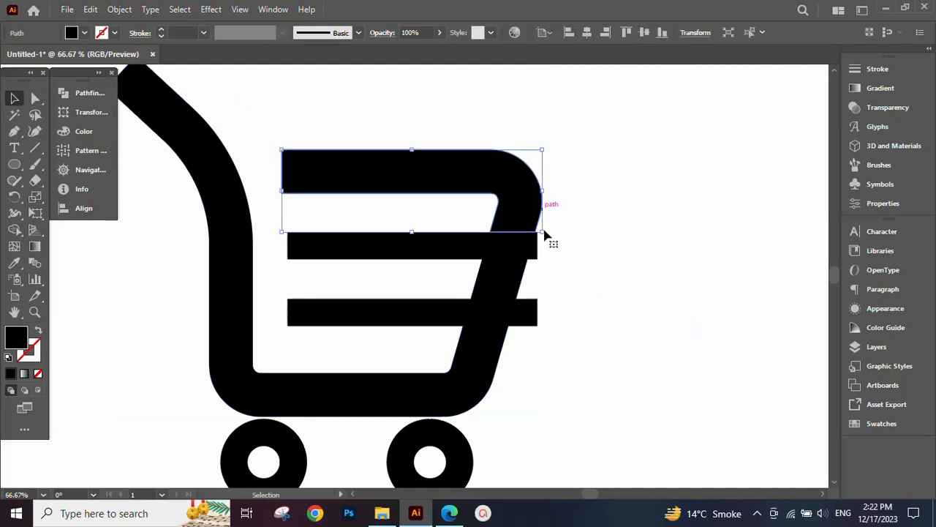
key(Delete)
click(526, 268)
key(Delete)
click(505, 341)
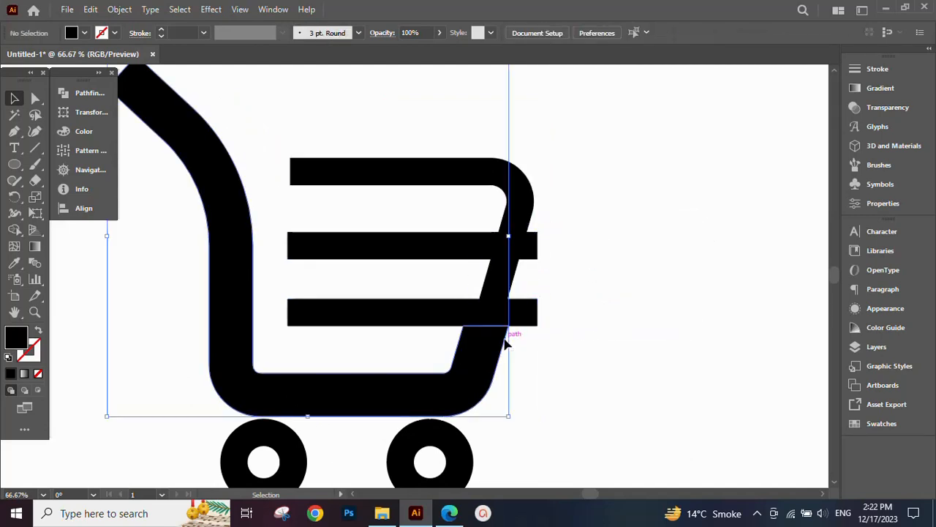
key(Delete)
Step: Delete the cut-off ends and overlap pieces of both inner bars at the cart's slanted front side
click(522, 323)
key(Delete)
click(509, 319)
key(Delete)
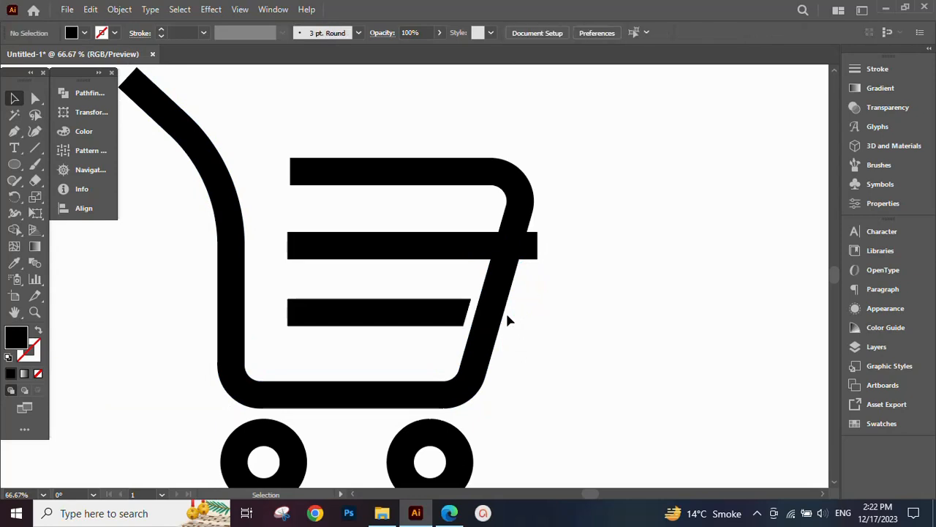
click(535, 247)
key(Delete)
click(528, 253)
key(Delete)
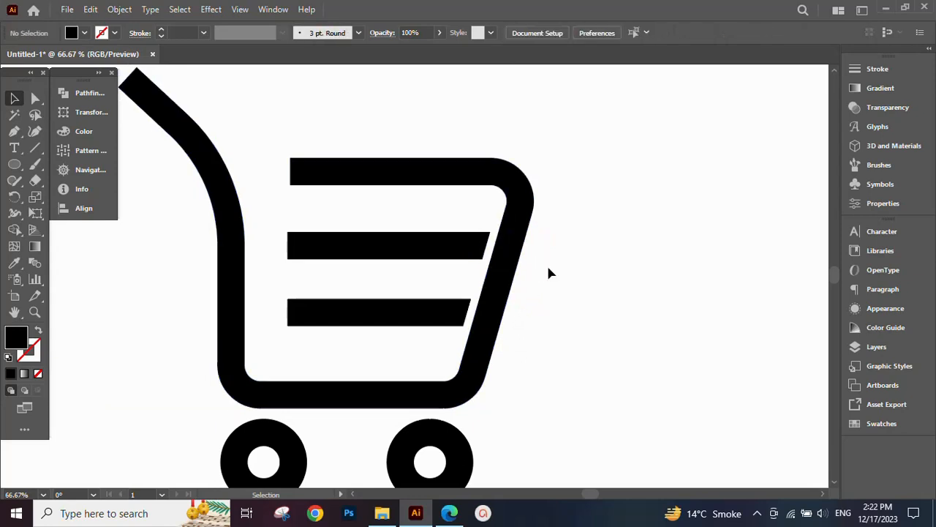
Step: Shear the whole cart with its bars and wheels by 10° along the horizontal axis
scroll(556, 267, down, 1)
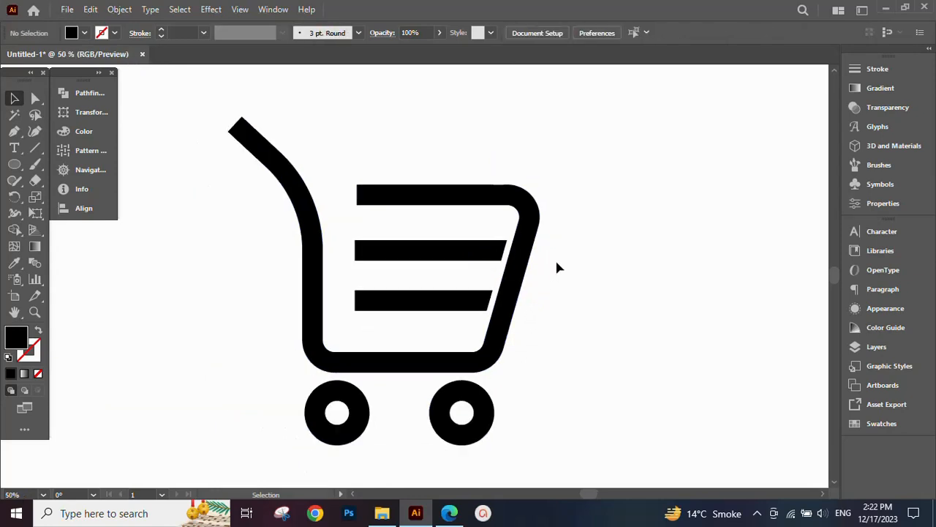
scroll(556, 267, down, 1)
scroll(553, 247, up, 1)
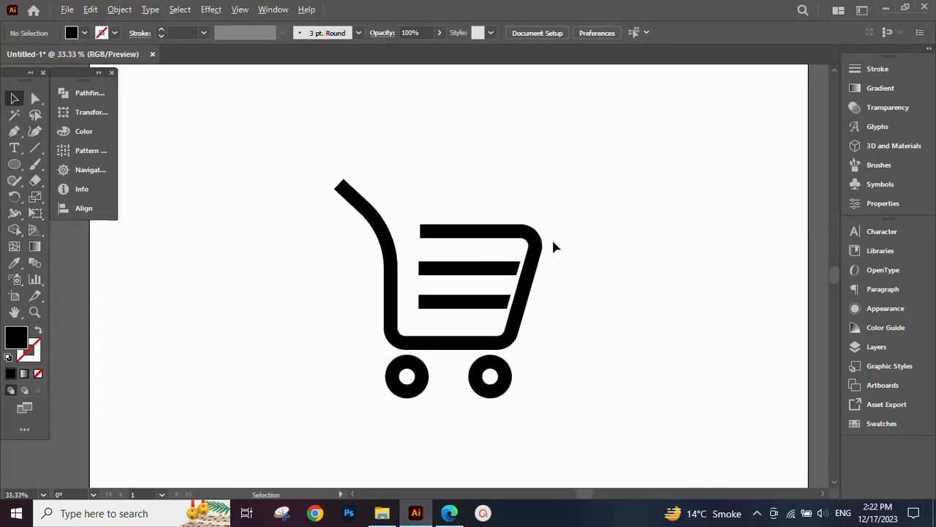
drag(558, 253, 541, 235)
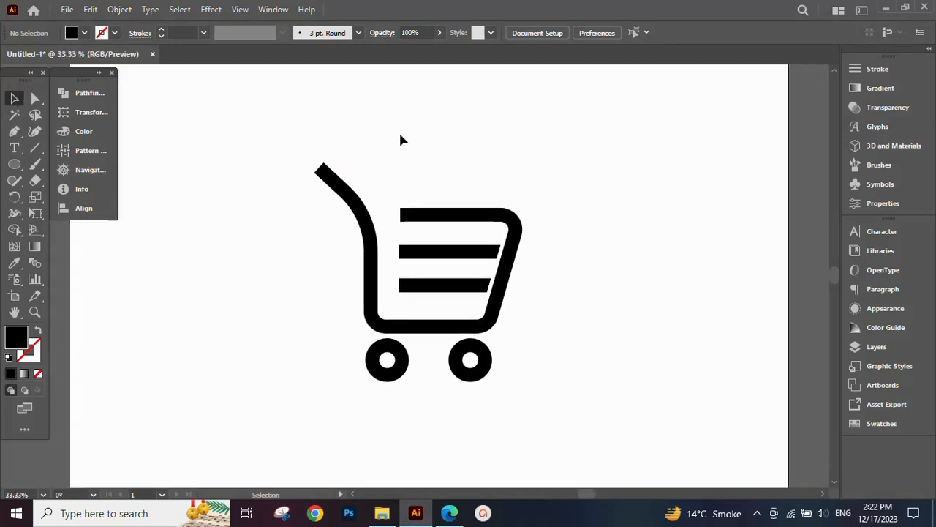
key(ctrl+a)
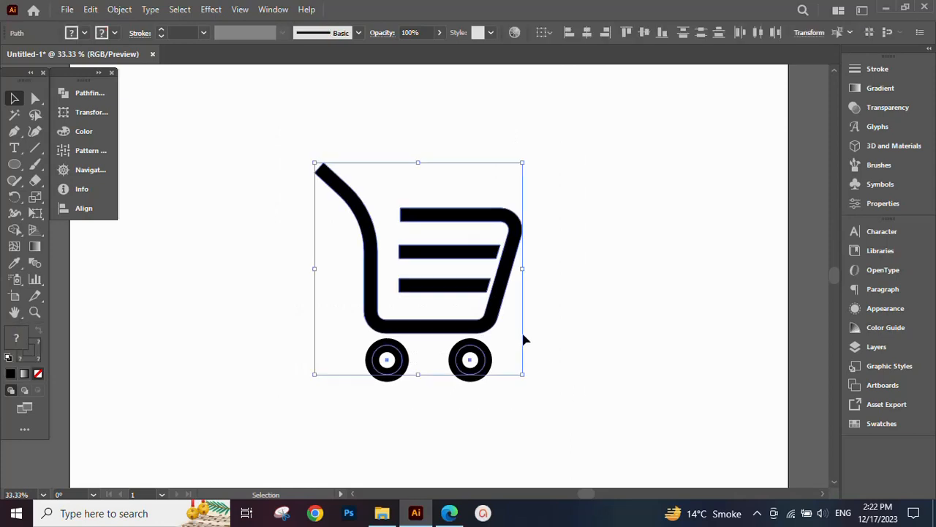
right_click(506, 301)
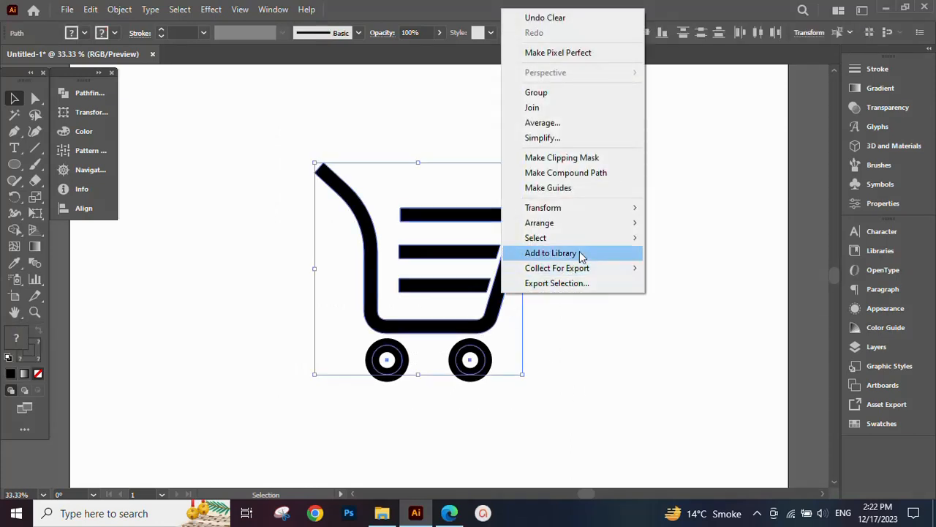
mouse_move(596, 213)
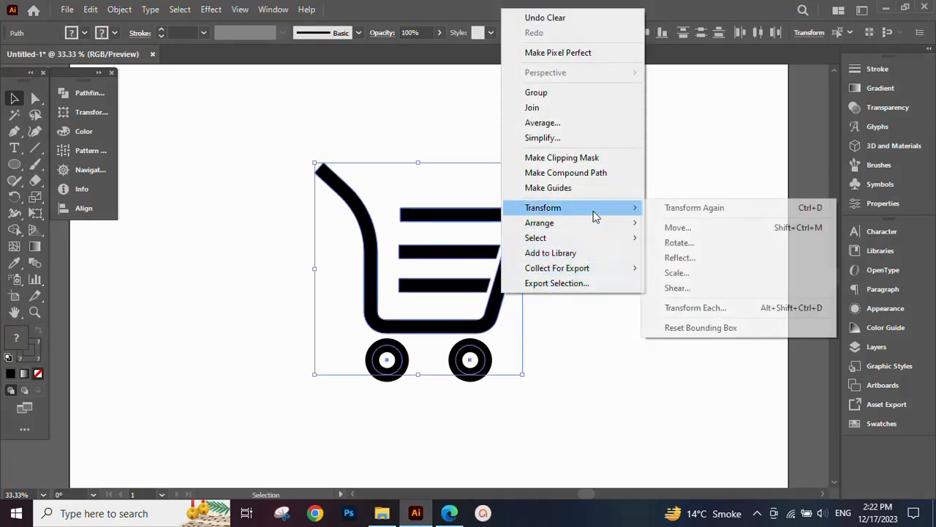
click(678, 288)
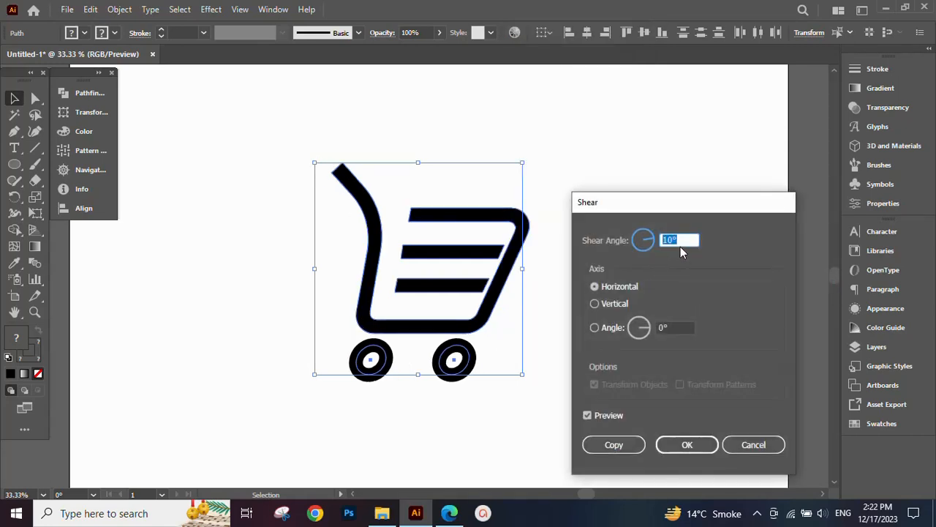
key(Up)
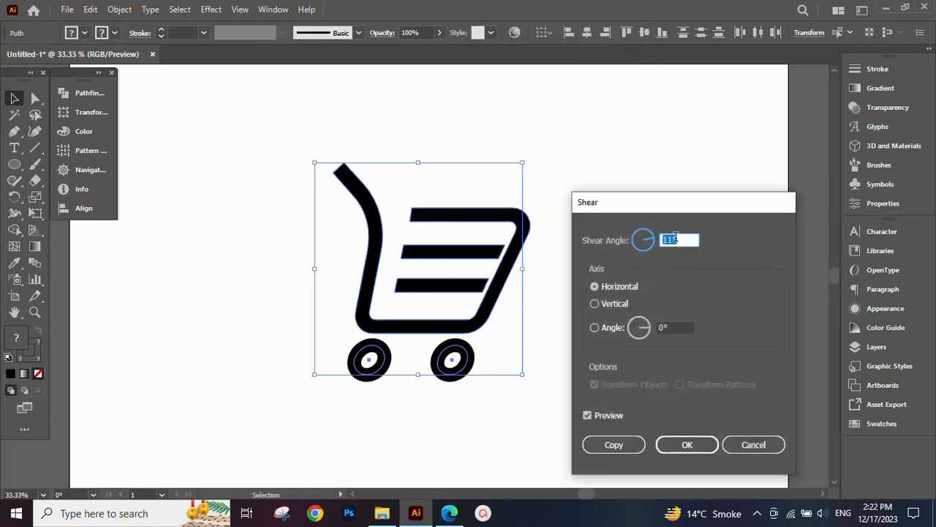
key(Down)
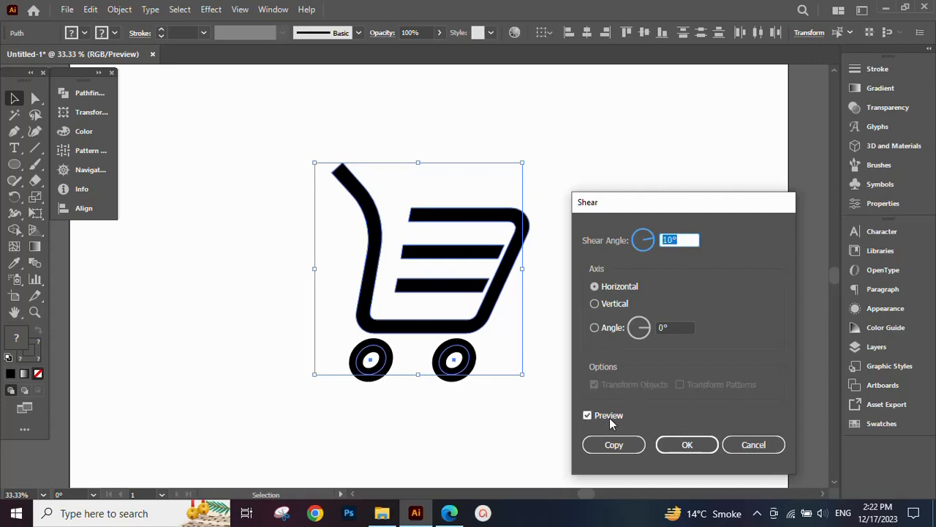
click(673, 444)
click(568, 305)
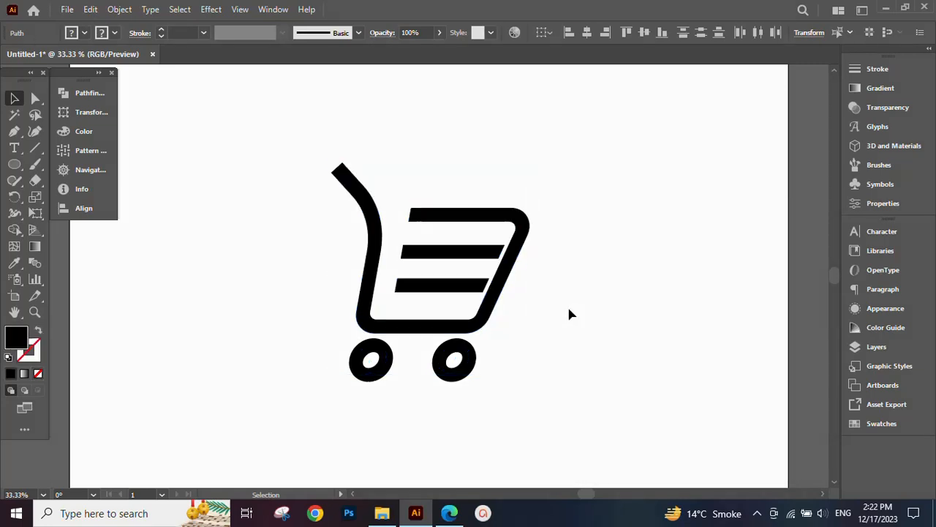
Step: Draw a straight horizontal line about 200 px long just behind the cart's handle with the Pen tool, and select it
drag(569, 310, 575, 307)
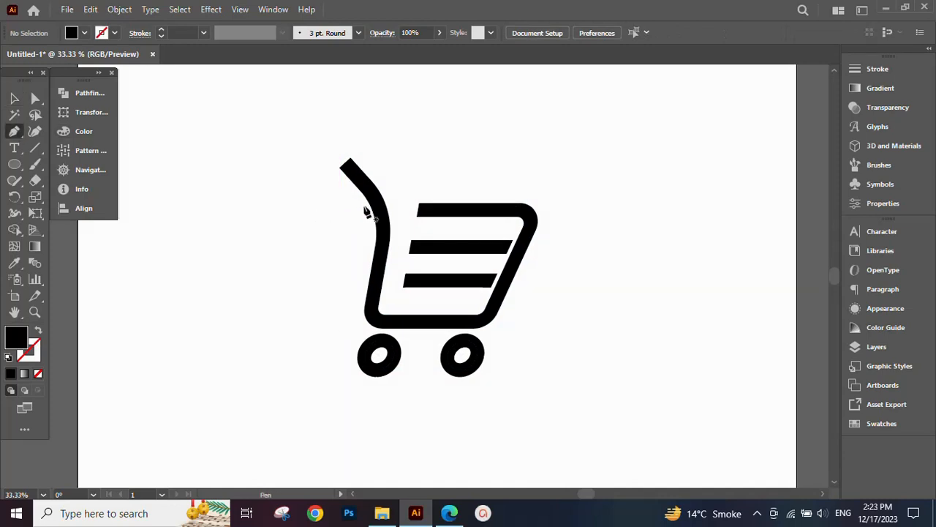
click(359, 207)
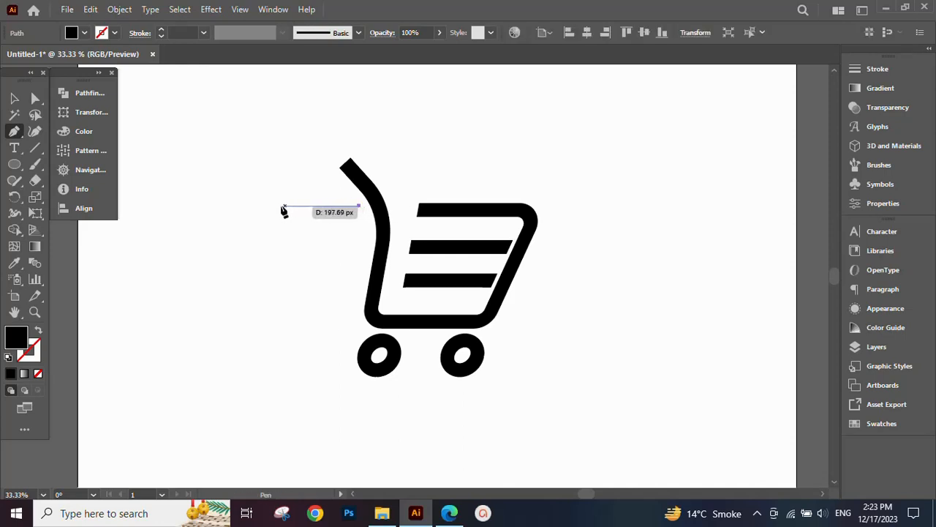
click(278, 206)
click(22, 103)
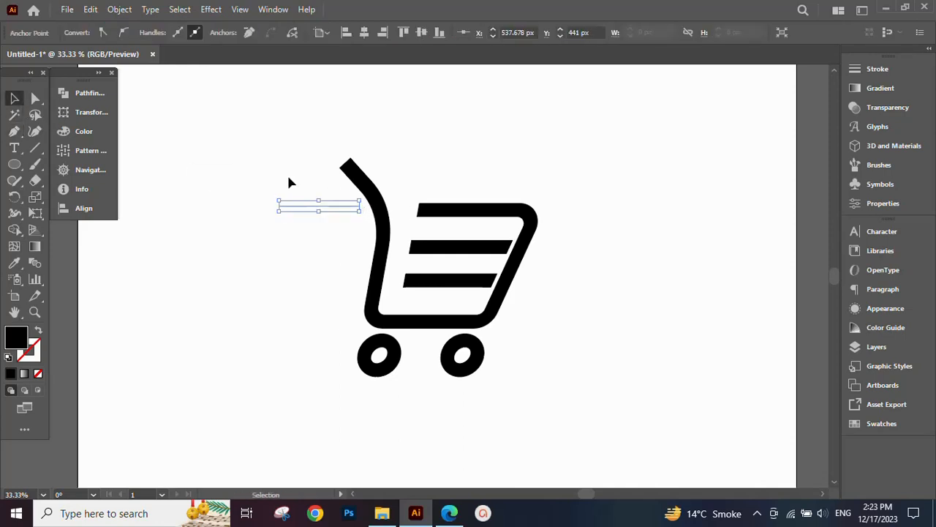
drag(282, 162, 320, 253)
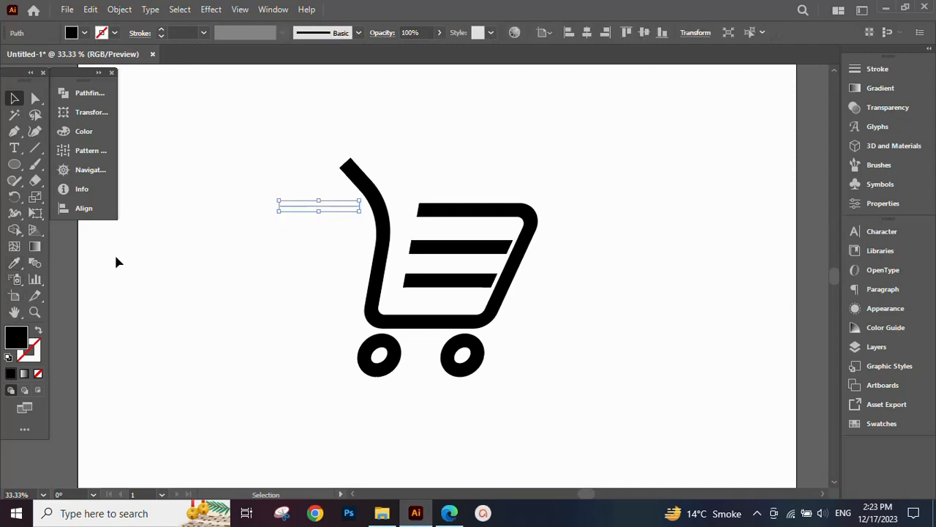
Step: Give the new line the wheel's 36 pt black stroke without fill, using the Eyedropper
click(10, 265)
click(485, 333)
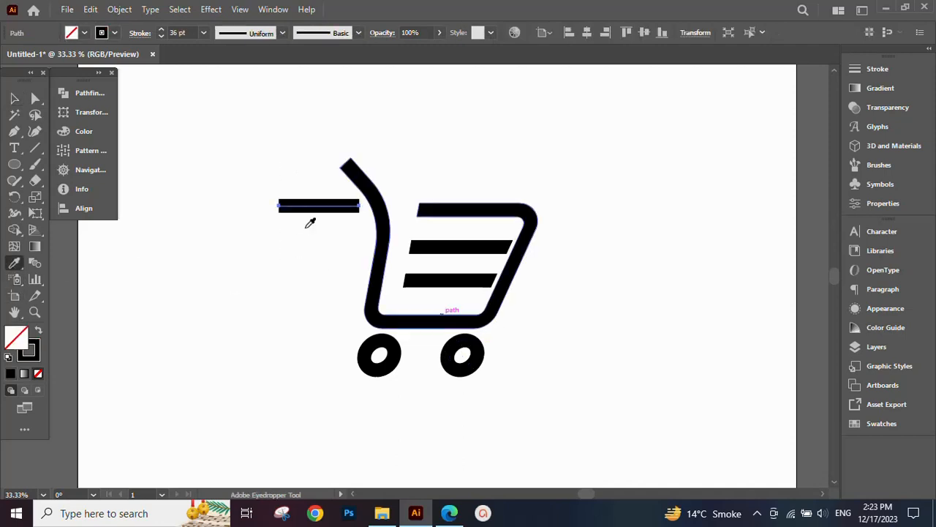
click(14, 98)
click(200, 114)
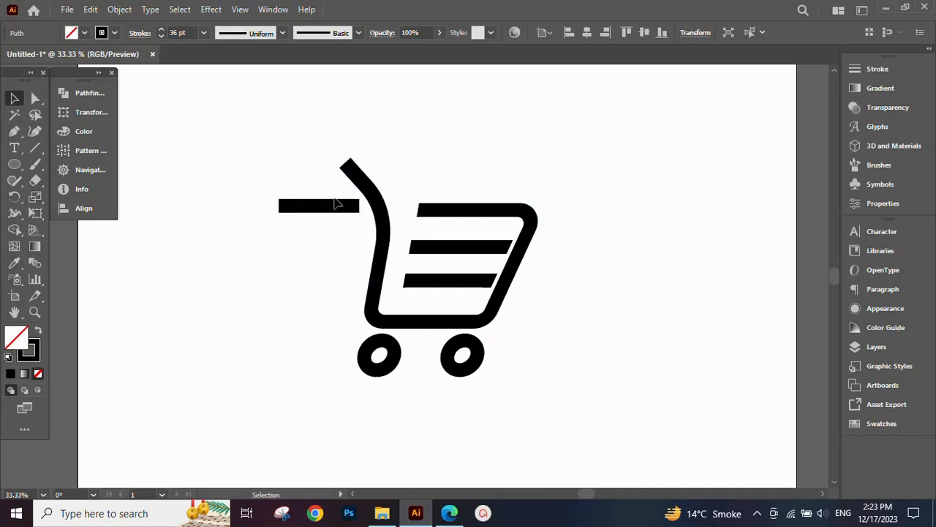
Step: Duplicate the thick line twice straight below the original to make three stacked speed lines
drag(338, 208, 340, 293)
shift+click(357, 209)
click(343, 242)
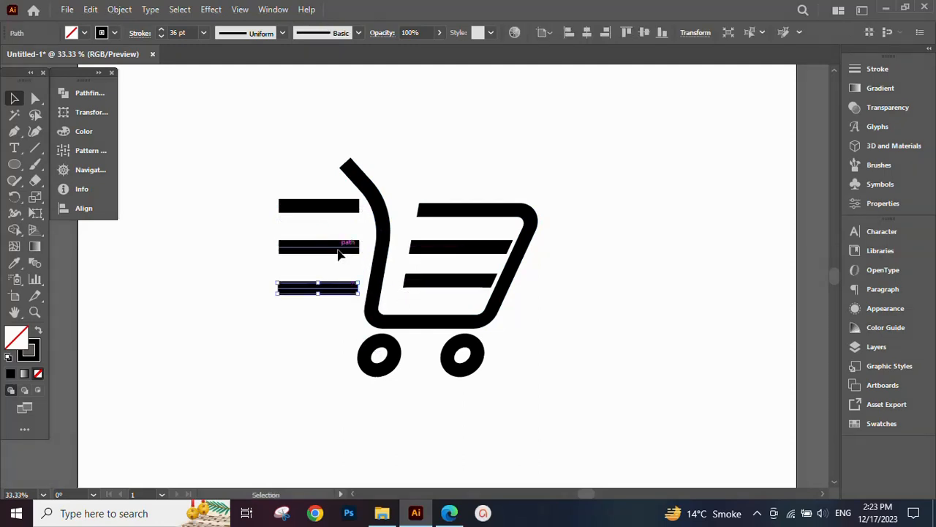
Step: Select all three speed lines and align them horizontally with each other
shift+click(338, 249)
shift+click(319, 206)
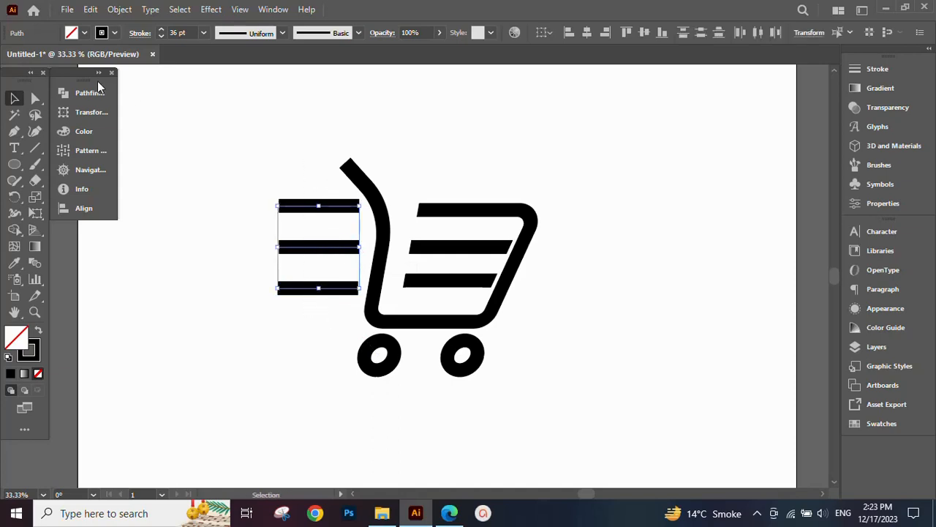
click(86, 209)
click(259, 86)
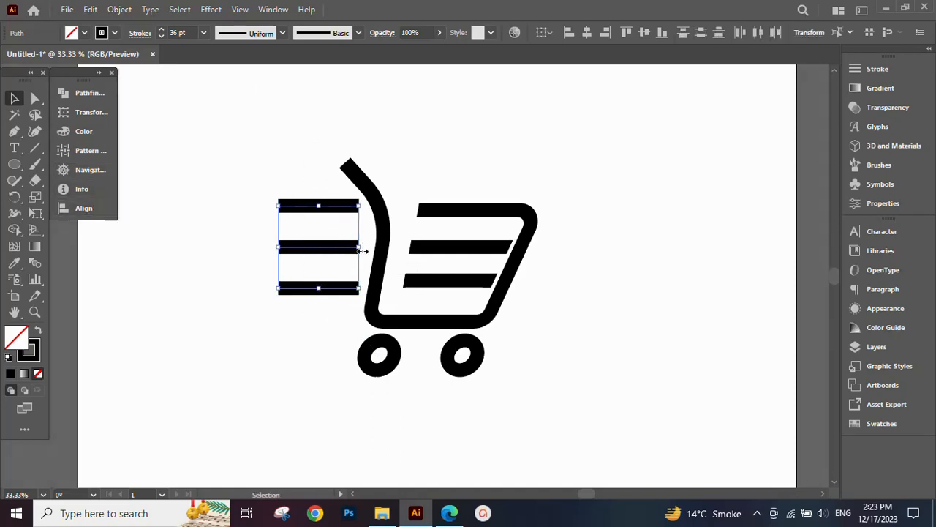
Step: Lengthen the three speed lines until they cross the cart's rear upright, and shift them slightly away from the cart
drag(359, 247, 395, 250)
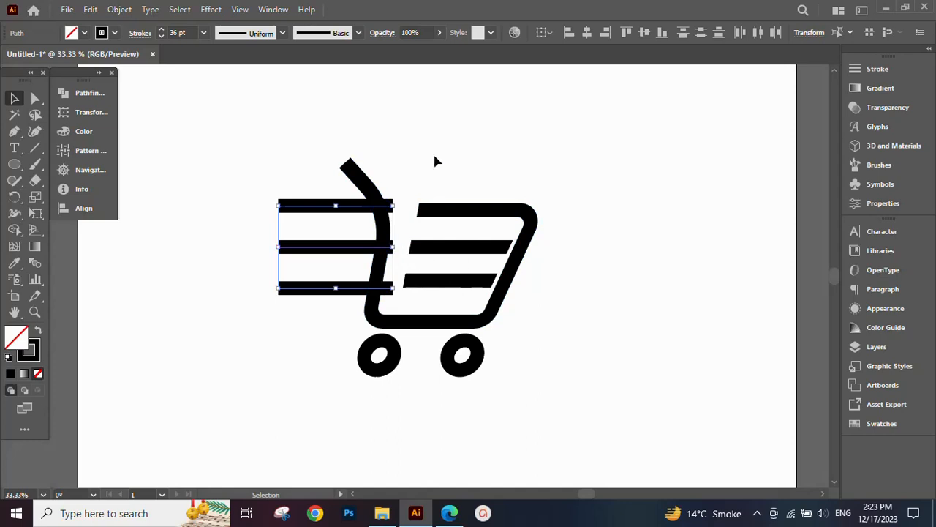
click(254, 185)
drag(278, 174, 348, 291)
key(ctrl+z)
click(256, 188)
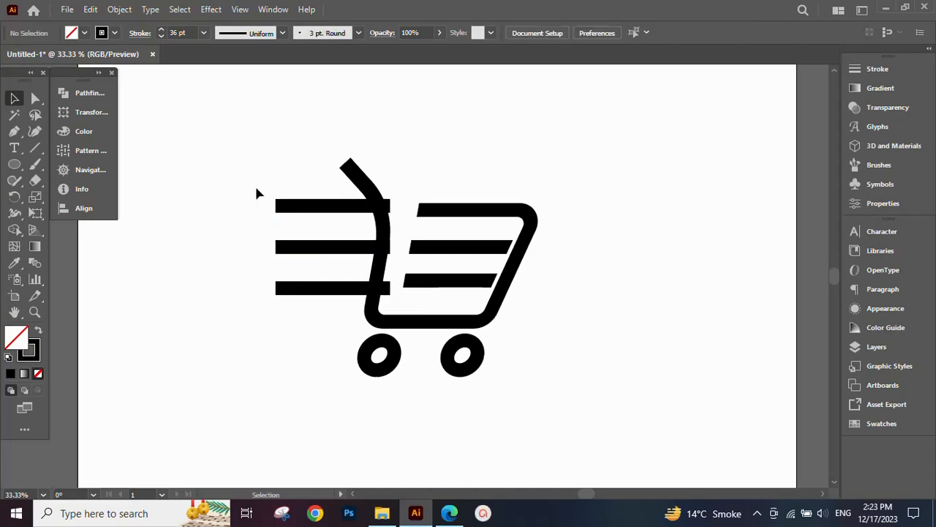
Step: Extend the middle speed line farther behind the cart than the other two
click(278, 248)
drag(276, 249, 247, 247)
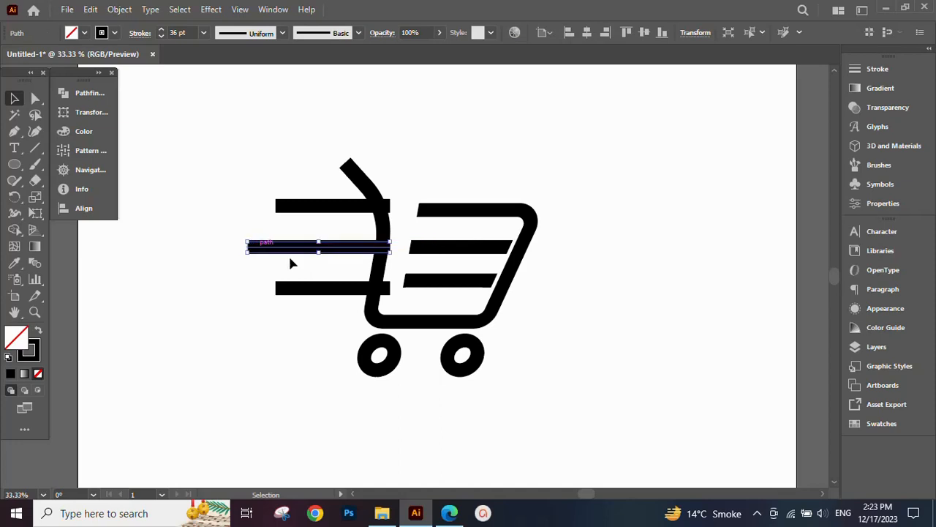
click(296, 306)
Step: Set the stroke weight of all three speed lines to 40 pt
drag(322, 325, 323, 326)
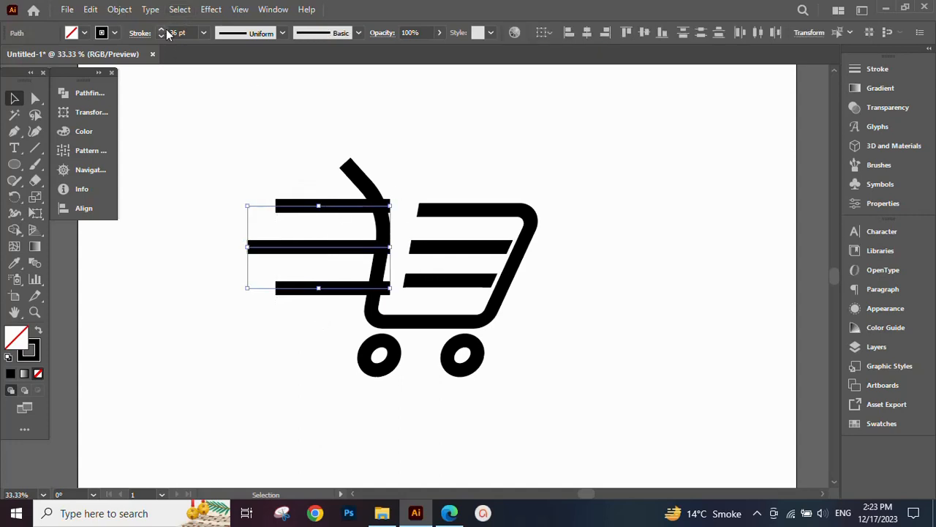
click(160, 30)
click(161, 30)
click(161, 30)
click(161, 30)
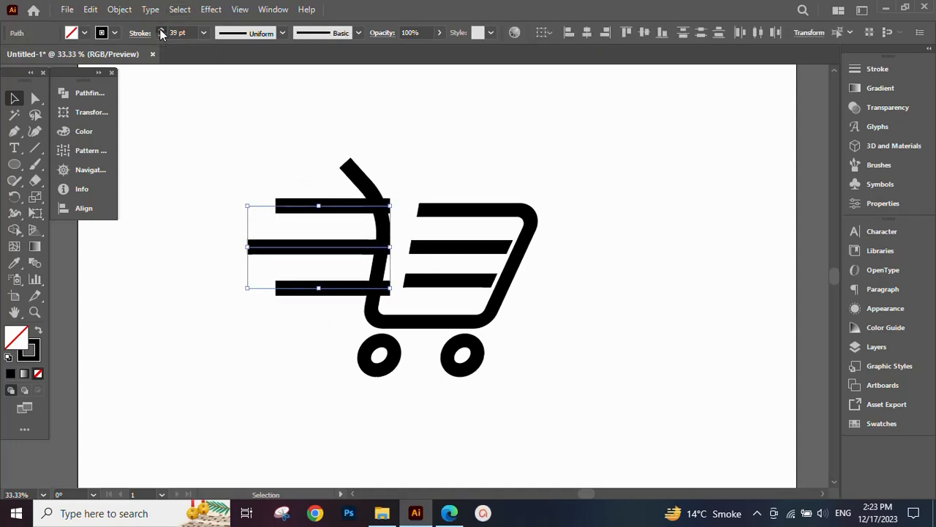
click(398, 130)
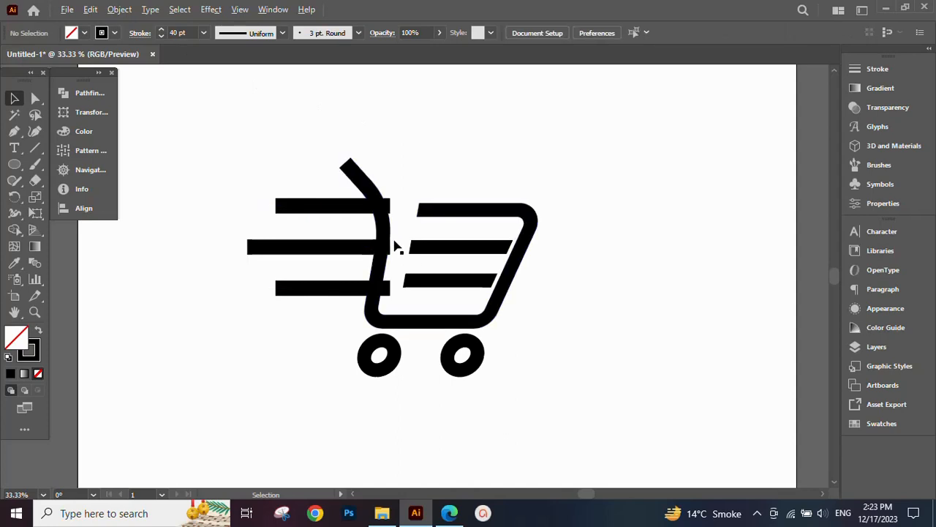
Step: Apply a width profile to the three speed lines that tapers to a point at the end away from the cart
scroll(324, 184, up, 1)
drag(324, 186, 315, 148)
drag(265, 123, 293, 316)
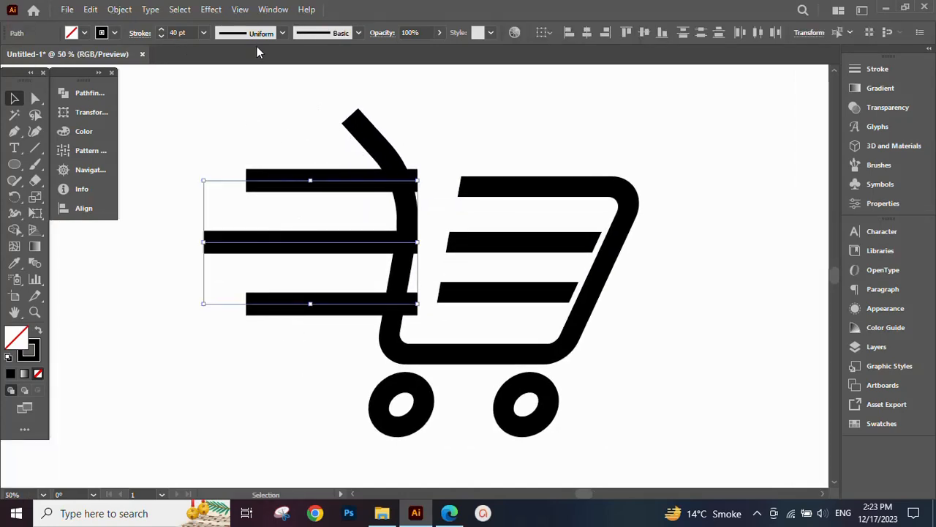
click(282, 34)
click(249, 150)
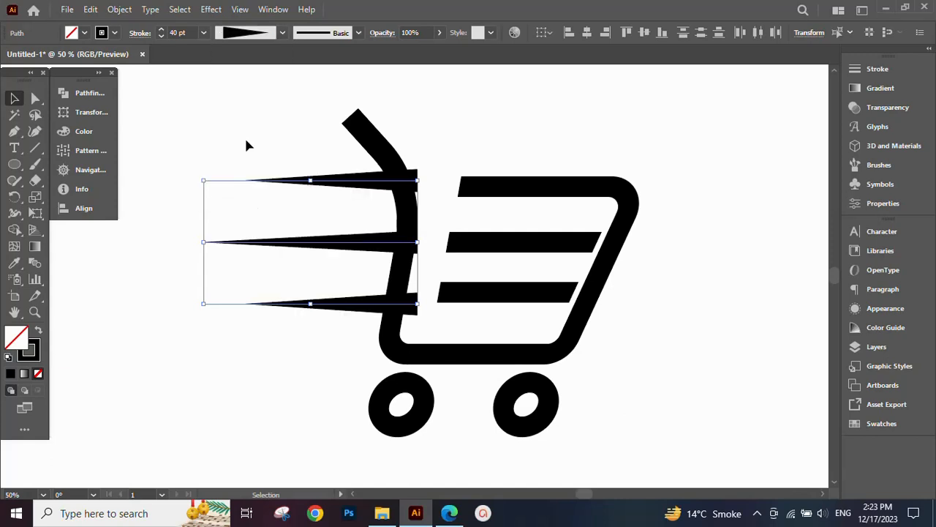
click(246, 139)
Step: Stretch the three tapered speed lines farther behind the cart and move them slightly down
drag(296, 338, 295, 336)
drag(204, 242, 180, 242)
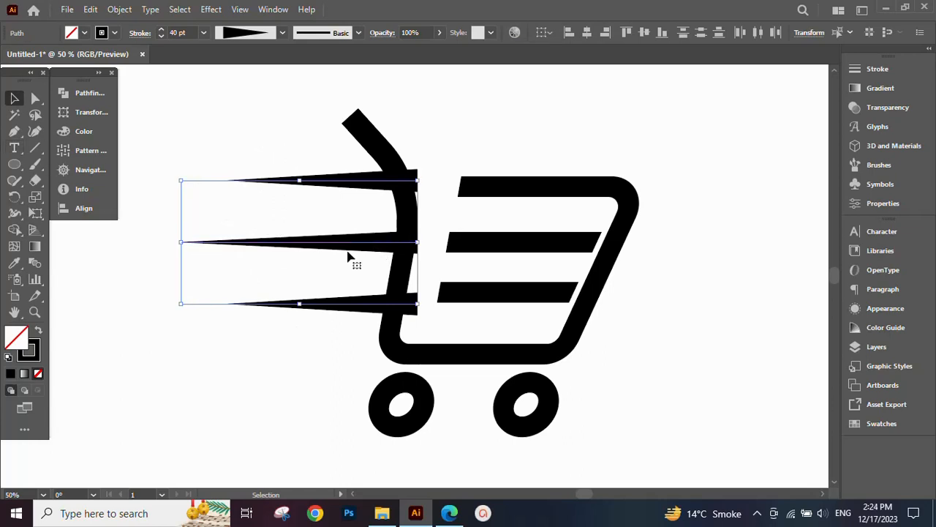
drag(362, 243, 357, 256)
click(449, 136)
Step: Expand the appearance of the three tapered speed lines into filled shapes
key(ctrl+minus)
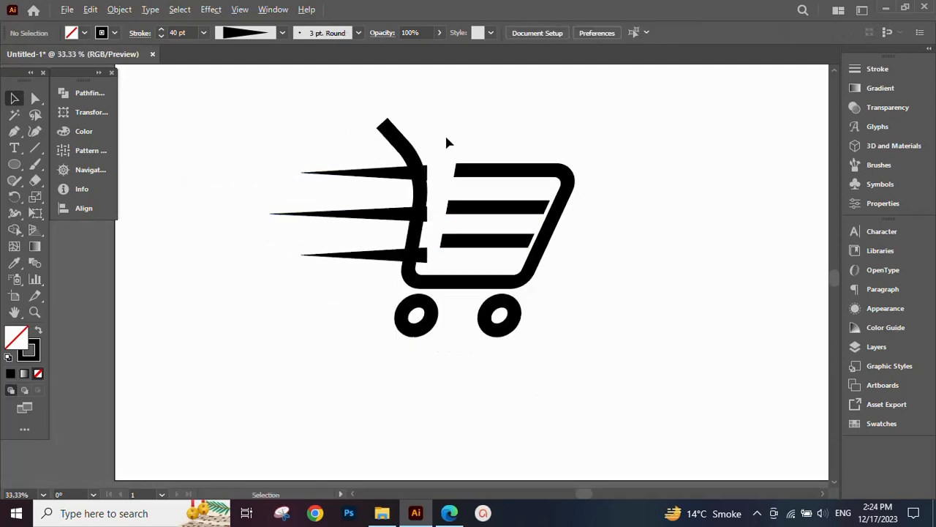
drag(292, 255, 294, 278)
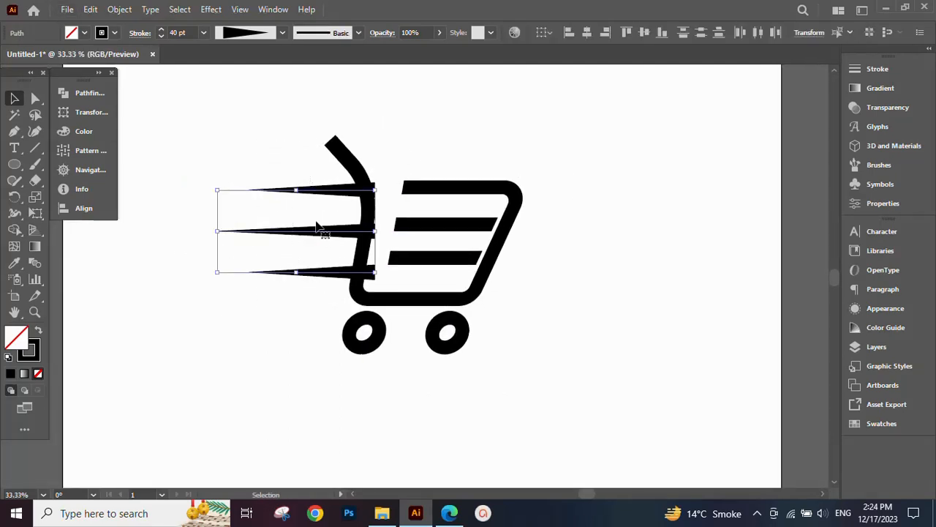
key(ctrl+plus)
key(ctrl+plus)
click(179, 10)
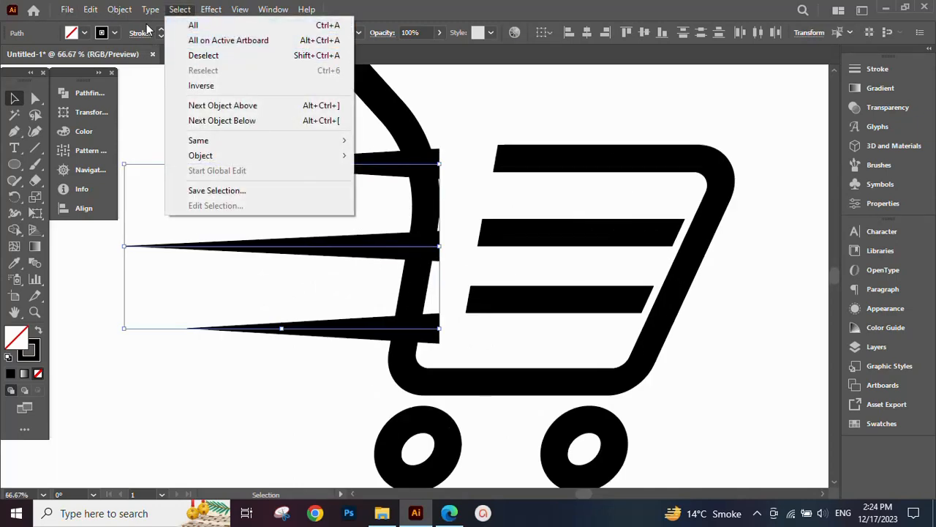
click(205, 182)
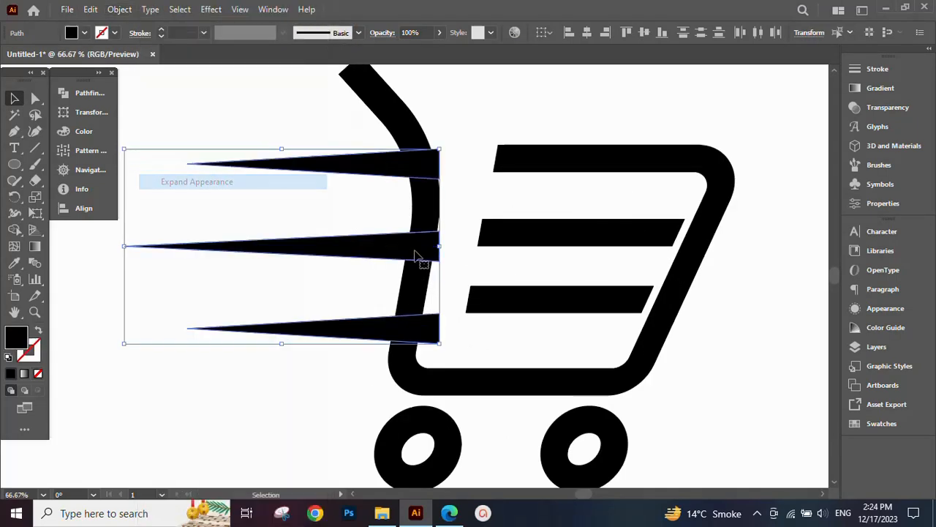
click(351, 279)
drag(354, 283, 328, 277)
Step: Offset the cart frame's path by 10 px with Miter joins and a miter limit of 4
click(407, 183)
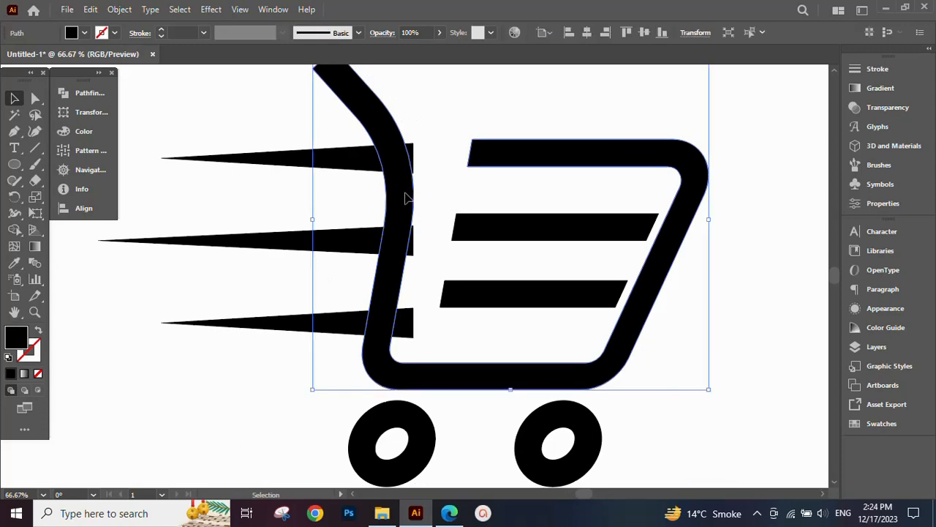
scroll(286, 77, up, 1)
click(117, 10)
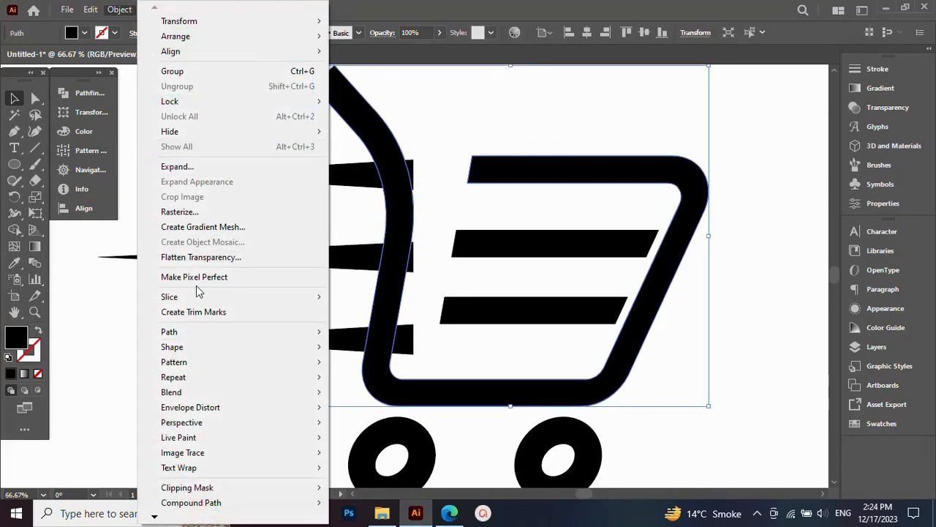
mouse_move(253, 328)
click(394, 380)
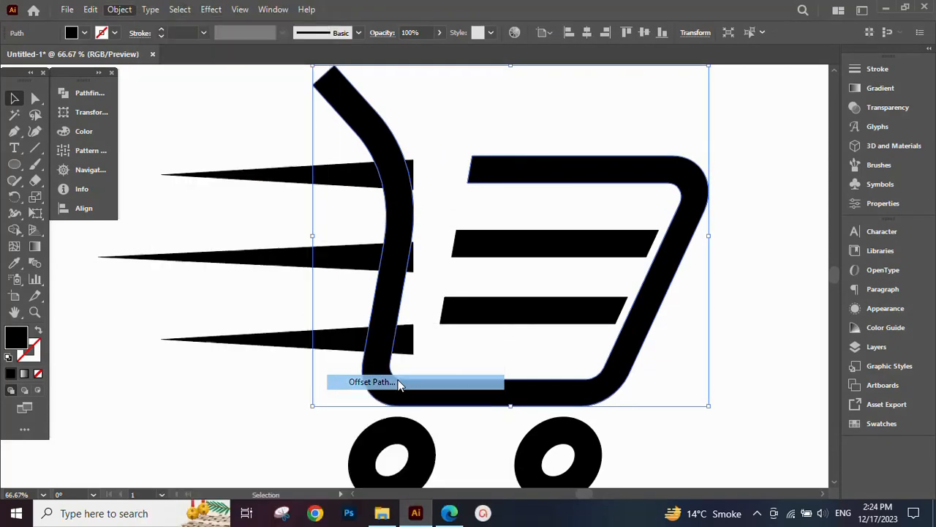
key(Down)
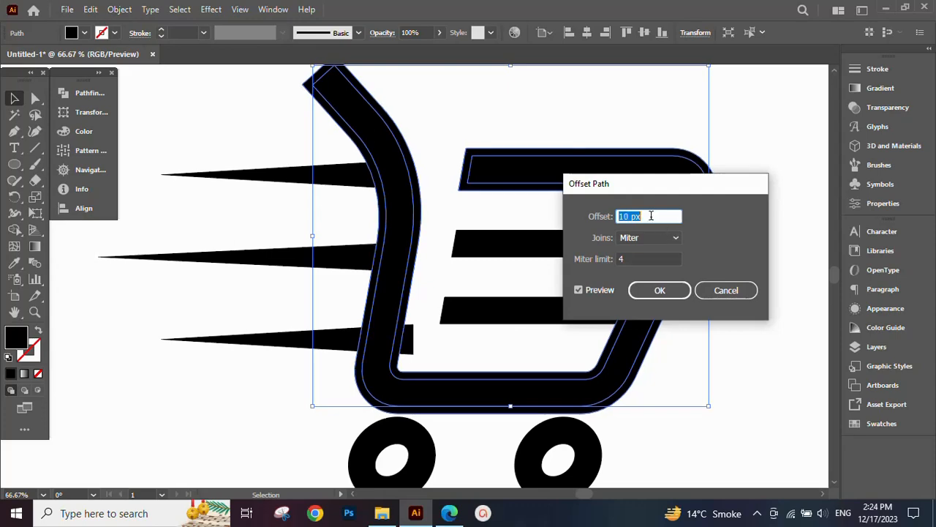
click(663, 291)
Step: Divide the offset frame copy and the three speed lines where they overlap, and ungroup the resulting pieces
drag(266, 208, 291, 404)
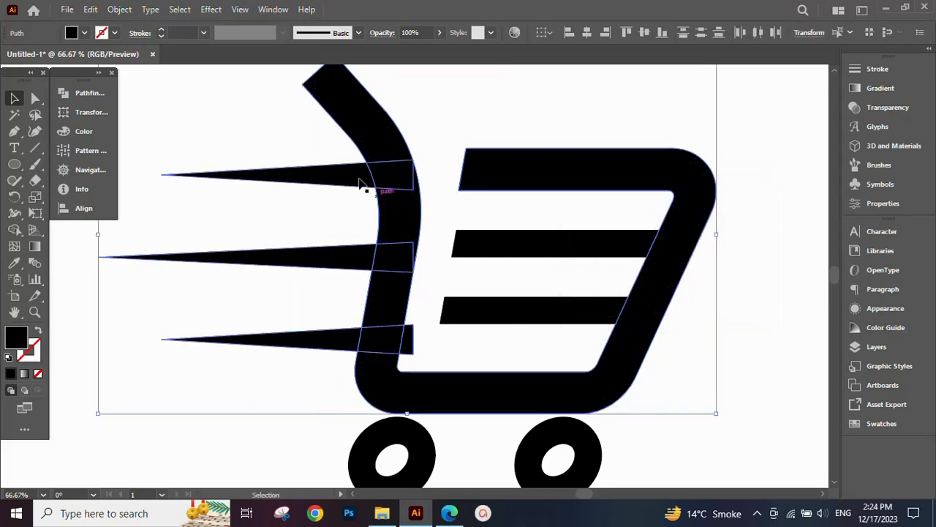
click(90, 93)
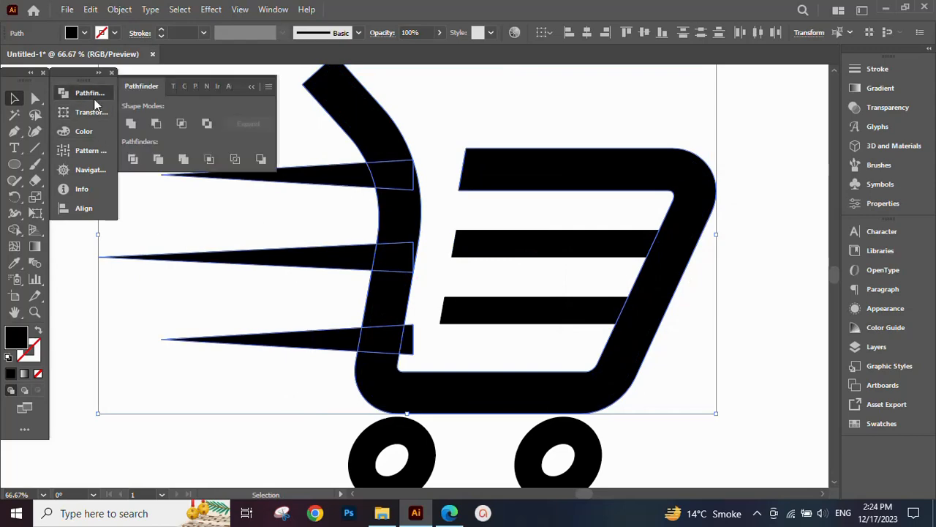
click(133, 159)
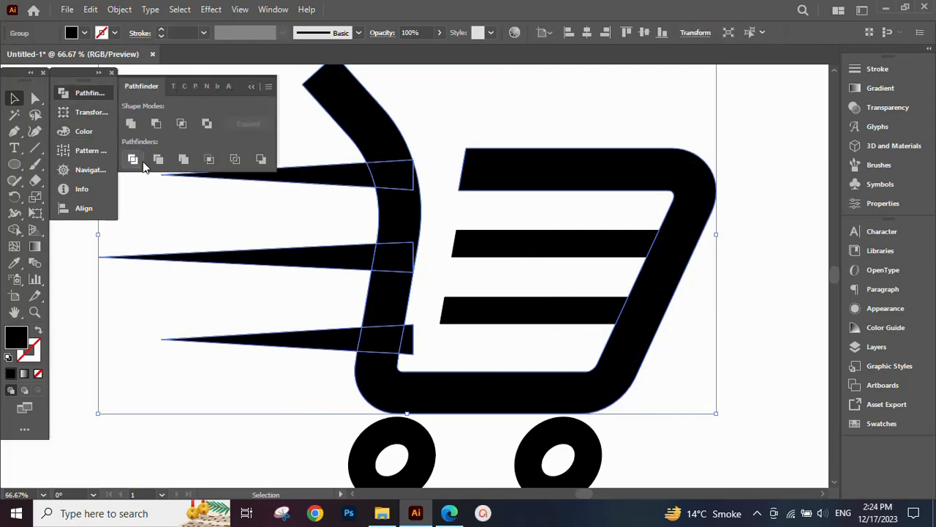
click(350, 153)
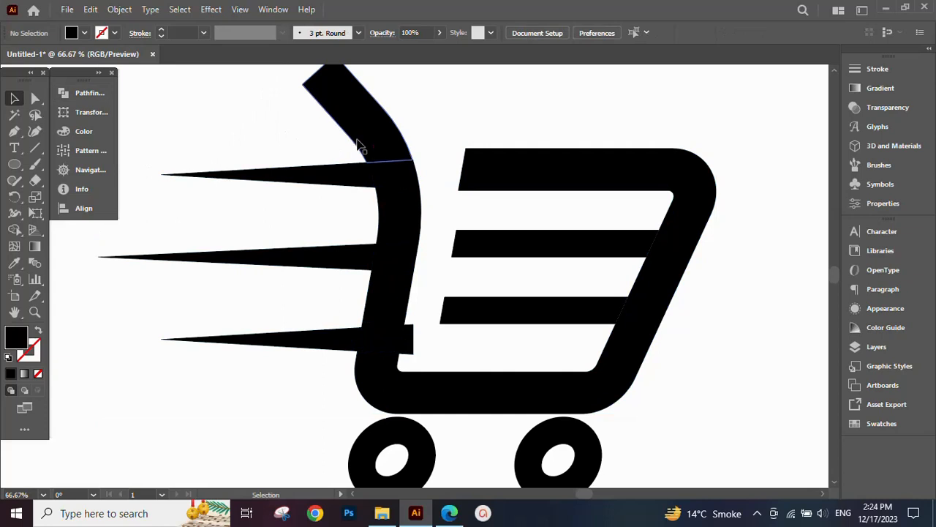
click(358, 144)
right_click(358, 144)
click(407, 253)
click(421, 123)
Step: Delete the divided offset pieces and the overlapping speed-line ends, leaving a gap between the speed lines and the cart frame
click(401, 133)
key(Delete)
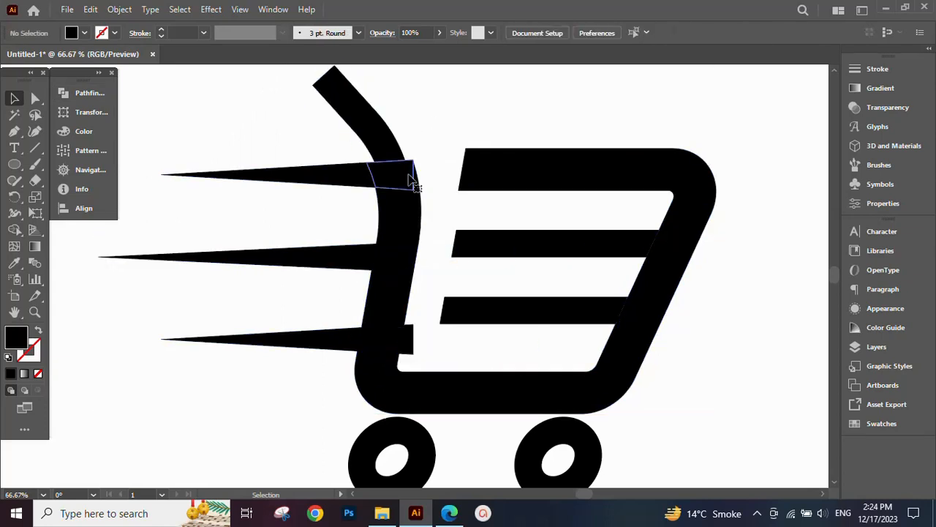
click(412, 179)
key(Delete)
click(413, 266)
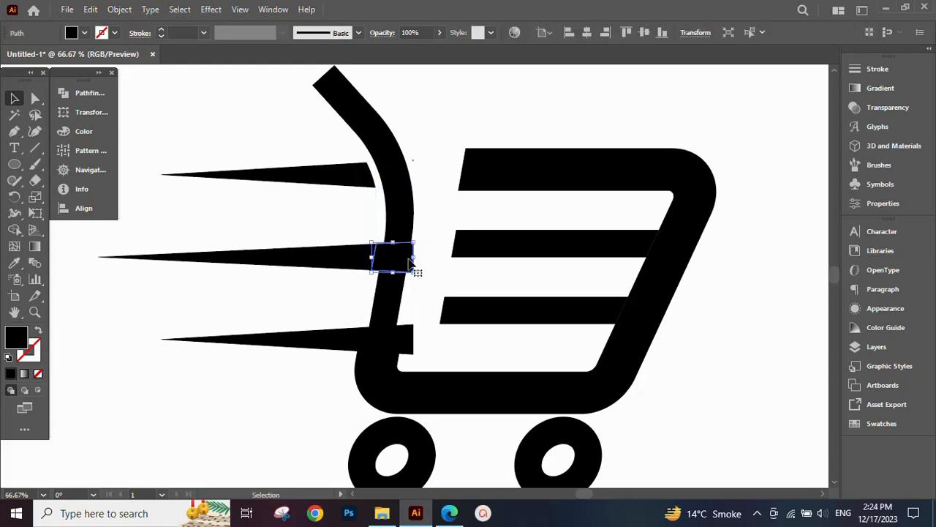
key(Delete)
scroll(410, 274, down, 2)
click(409, 278)
key(Delete)
click(397, 287)
key(Delete)
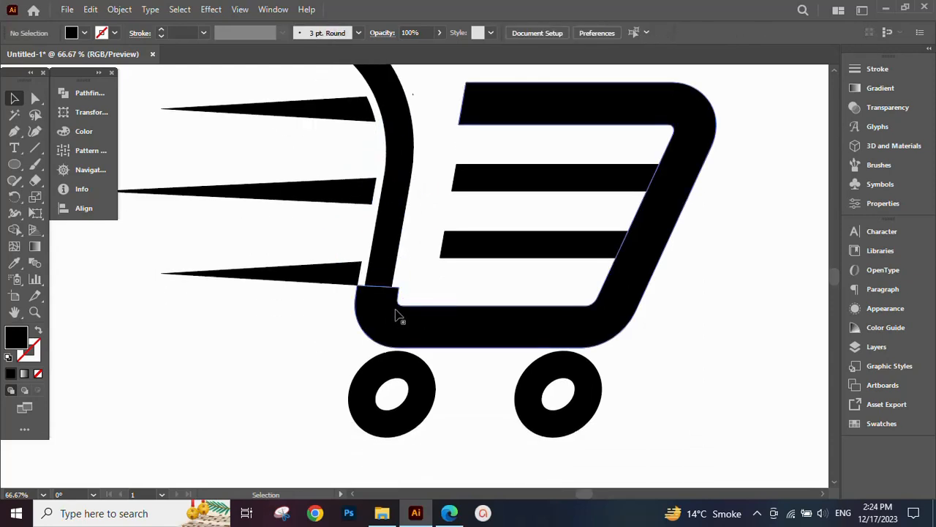
click(396, 310)
key(Delete)
Step: Expand the fill and stroke of both cart wheels into filled shapes
key(ctrl+minus)
key(ctrl+minus)
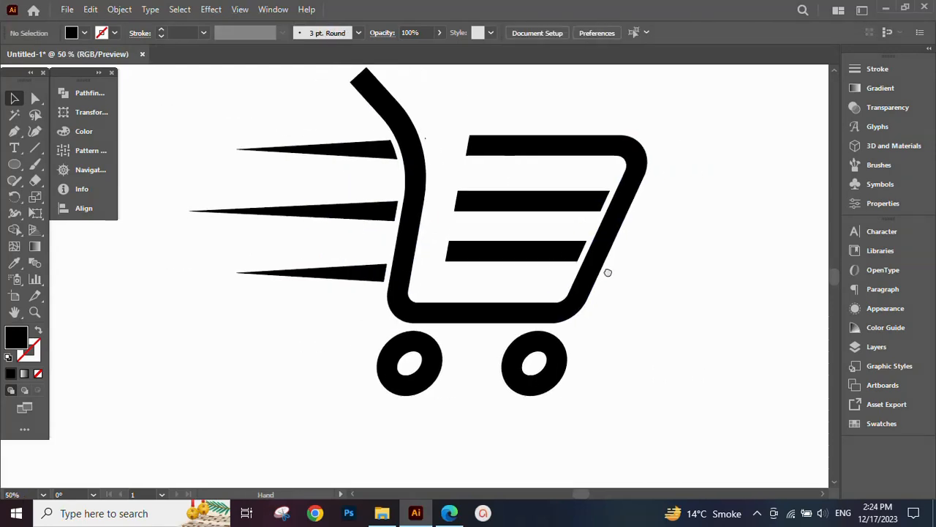
drag(354, 121, 388, 359)
click(661, 299)
scroll(605, 315, up, 1)
click(121, 9)
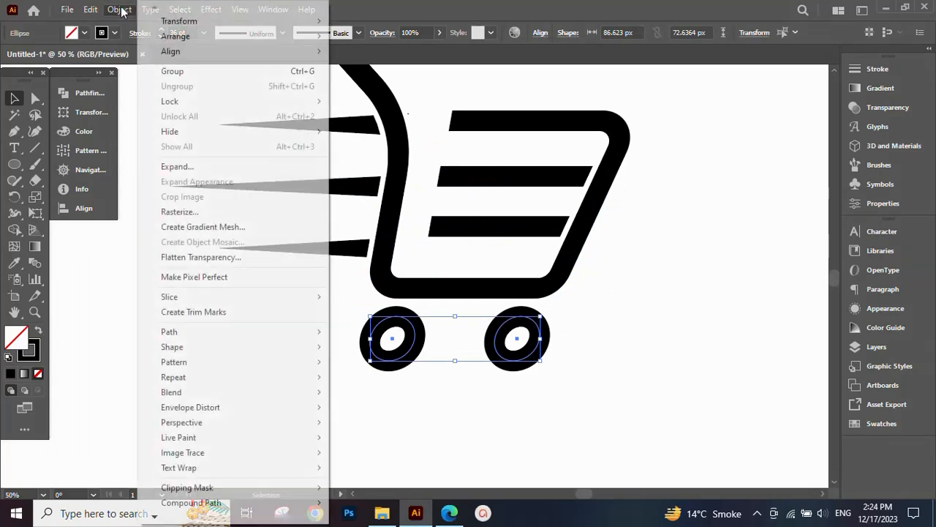
click(177, 167)
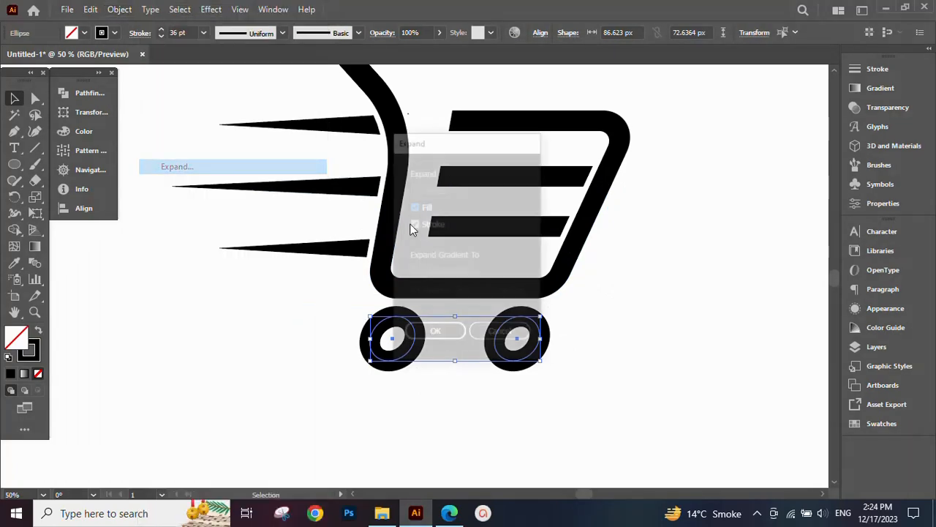
click(417, 332)
click(636, 289)
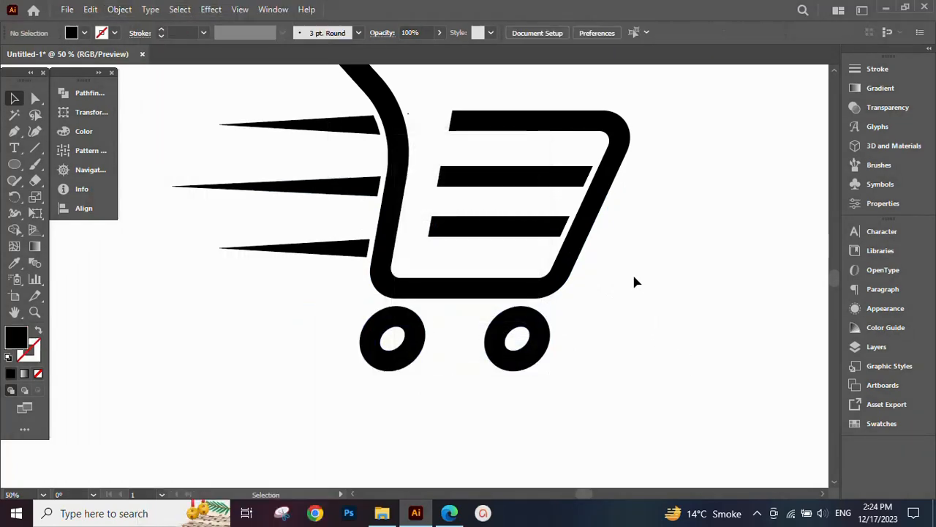
Step: Compare orange, red and near-black swatches on the whole logo and fill it with the orange R=241 G=90 B=36
drag(635, 250, 552, 288)
scroll(547, 281, down, 1)
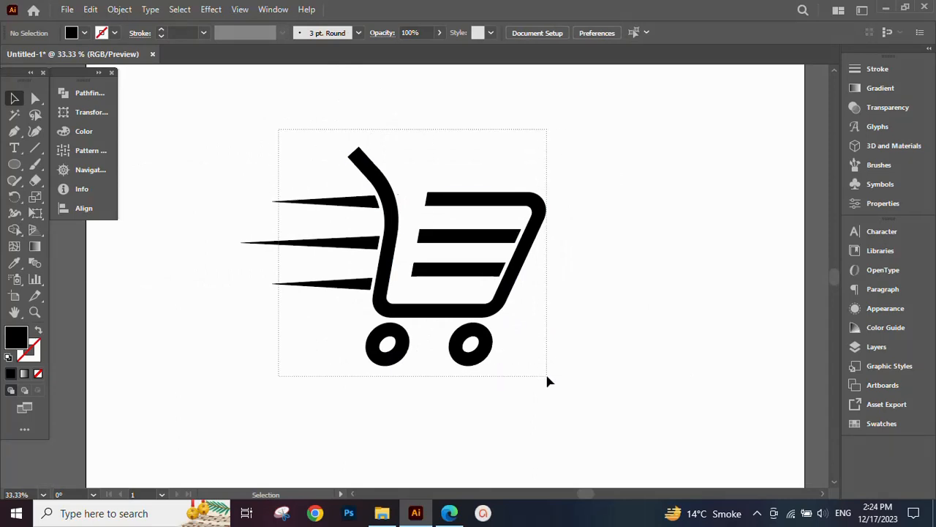
key(ctrl+a)
click(882, 423)
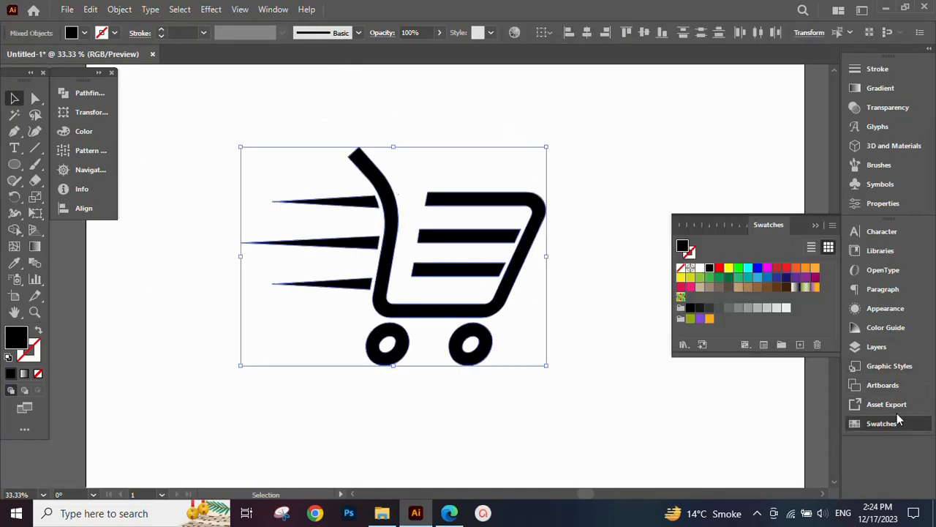
click(796, 269)
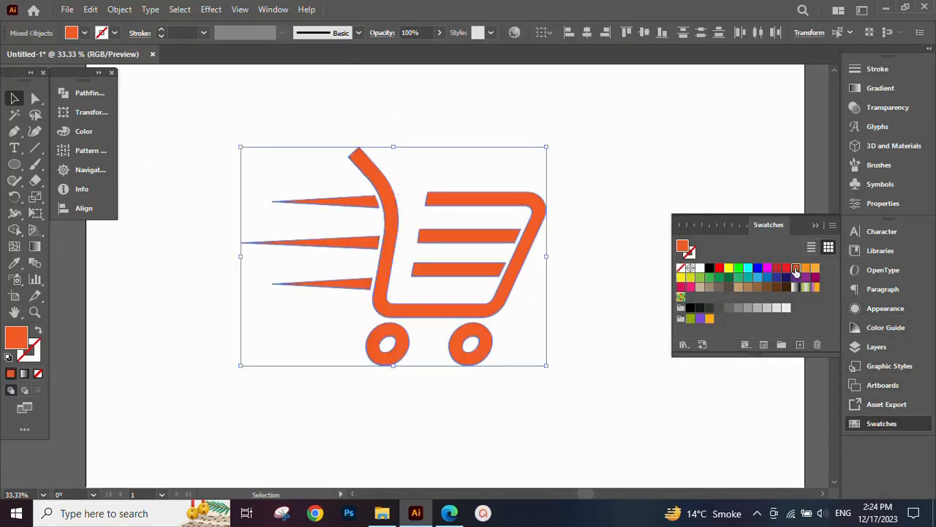
click(786, 269)
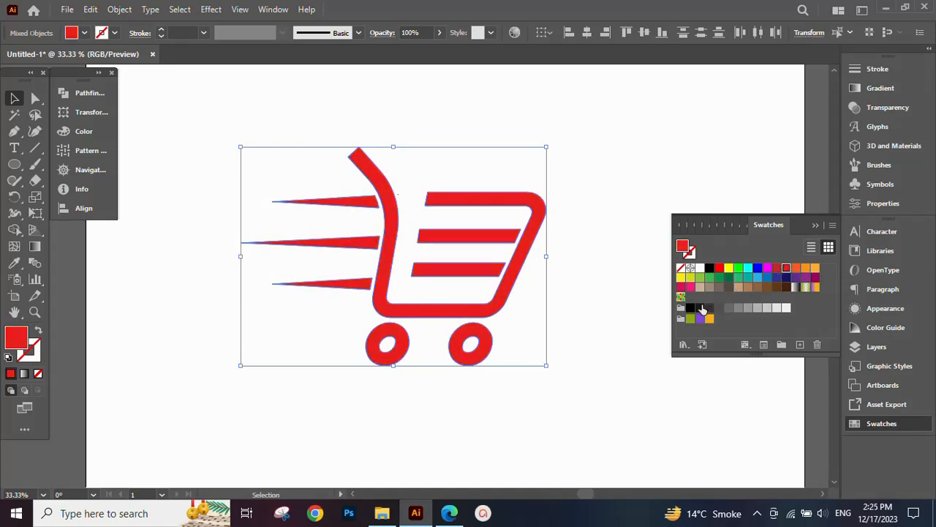
click(701, 308)
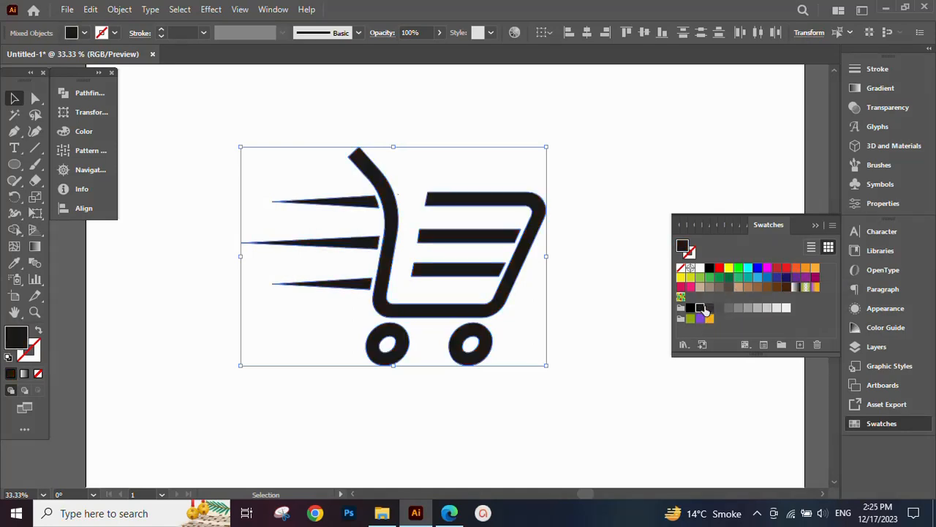
click(796, 269)
click(805, 269)
click(786, 269)
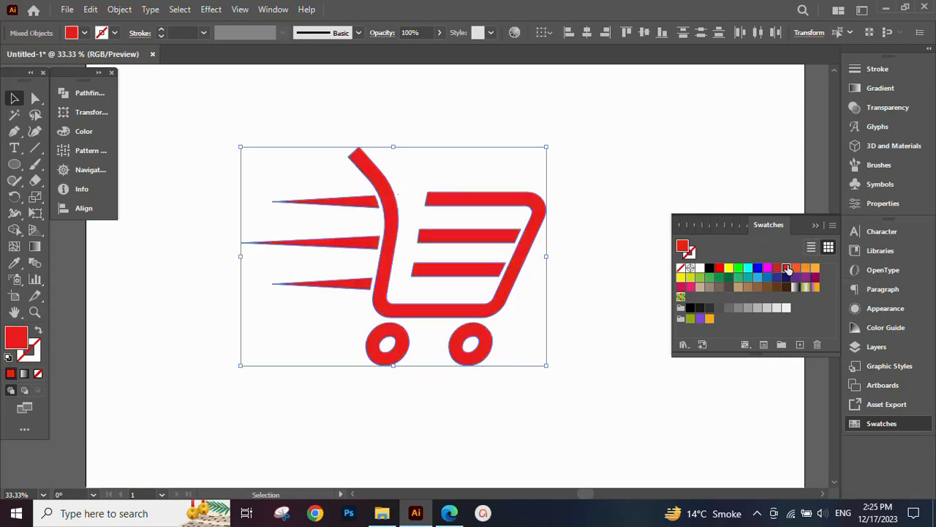
click(795, 269)
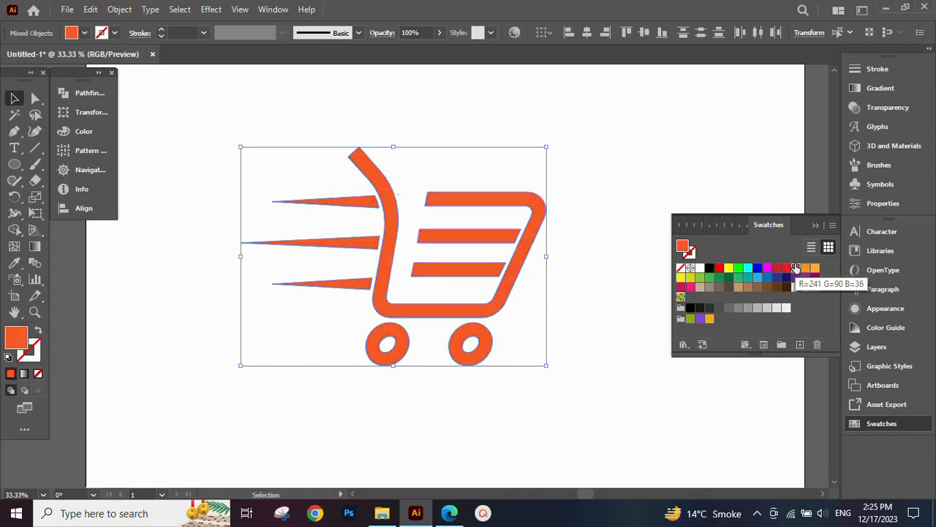
click(814, 226)
Step: Enlarge the whole cart logo proportionally on the artboard to about 1.35 times its size and deselect it
scroll(538, 260, down, 1)
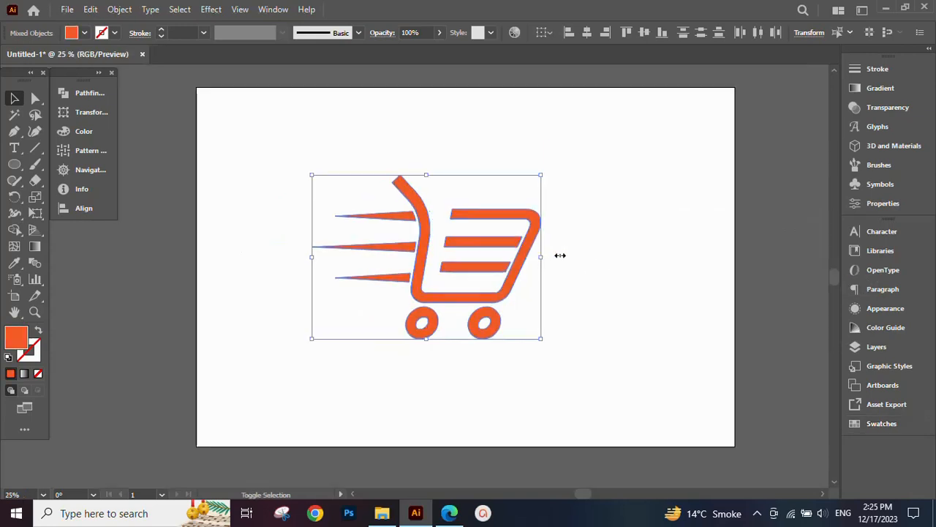
drag(560, 255, 583, 256)
scroll(556, 262, up, 2)
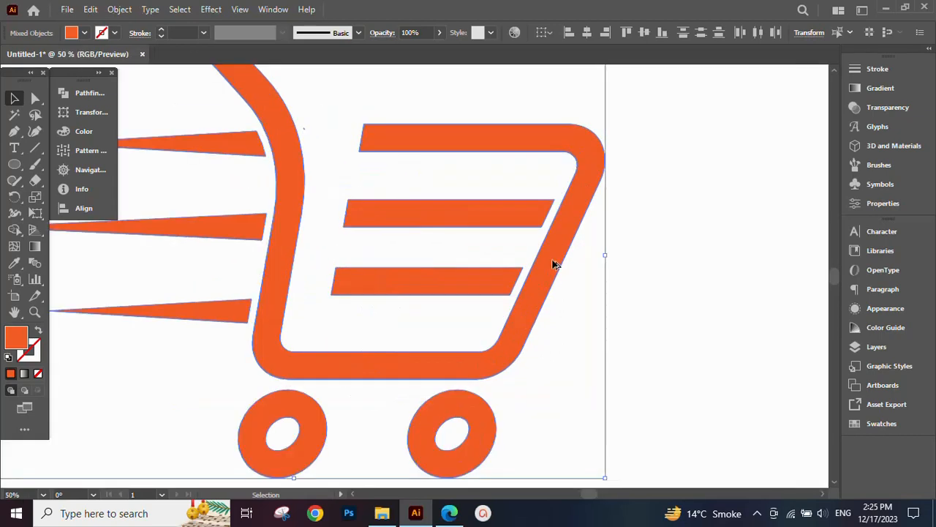
scroll(555, 265, down, 1)
mouse_move(558, 259)
mouse_down()
mouse_move(559, 271)
mouse_move(569, 266)
mouse_up()
click(630, 290)
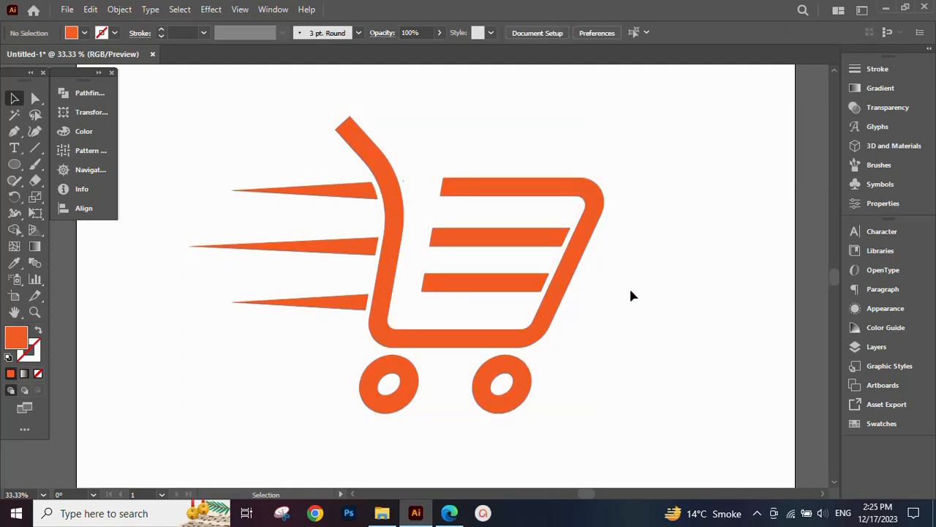
scroll(633, 294, down, 1)
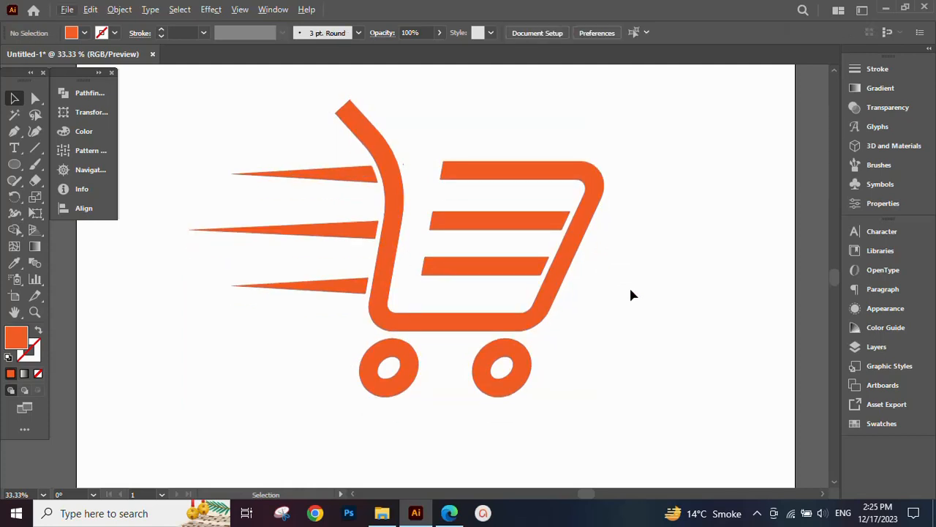